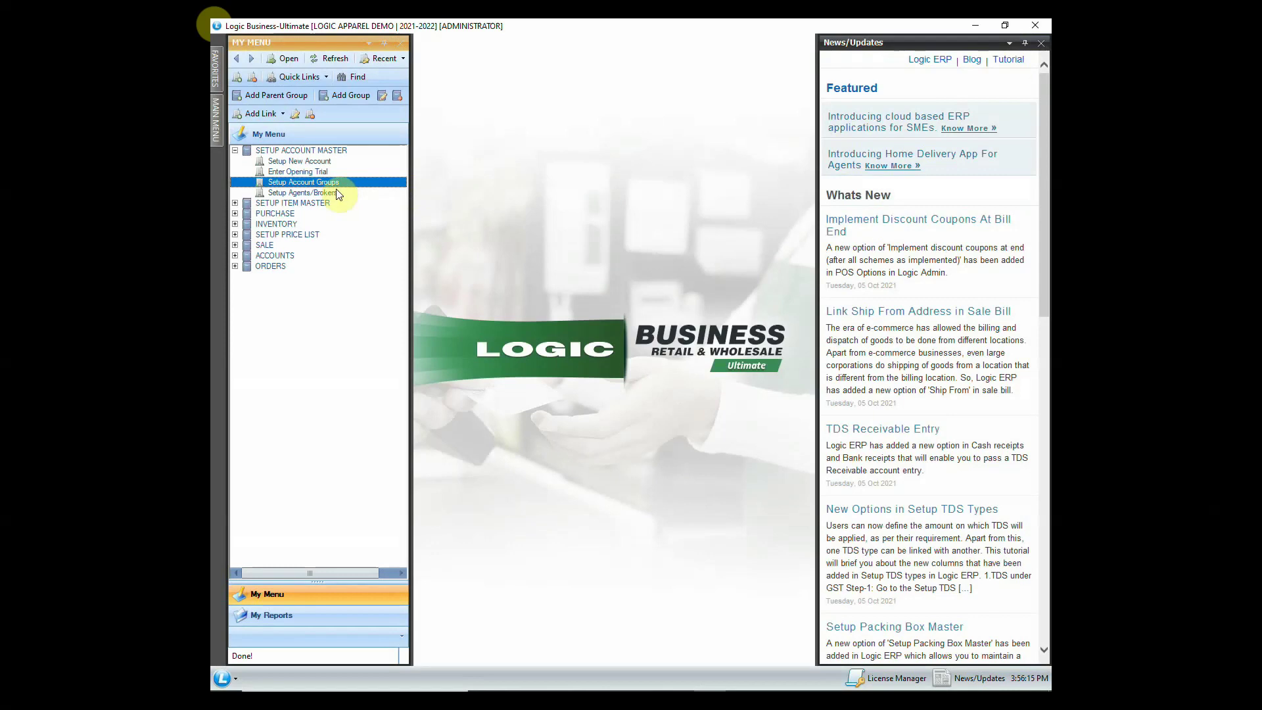
Step: Add a fourth agent with its name and short name in Agents/Brokers and save the list
left_click(336, 193)
double_click(350, 192)
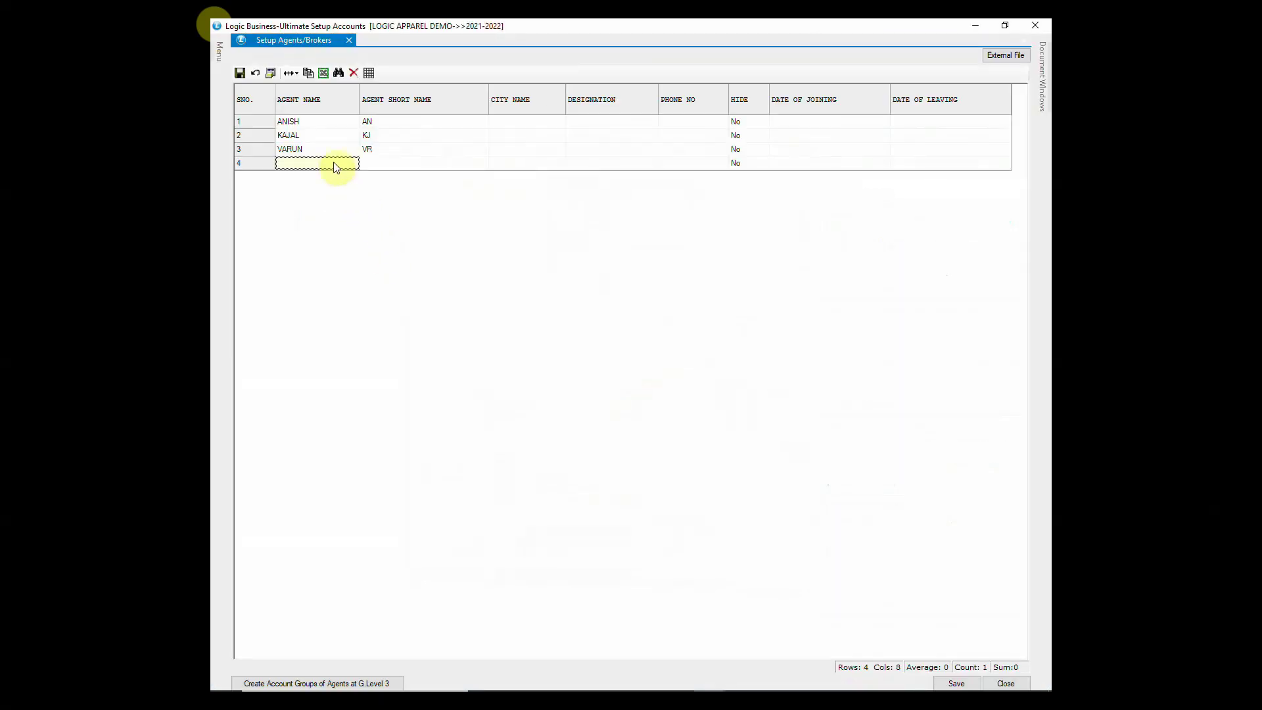
type("HEEMA")
key("Return")
type("HM")
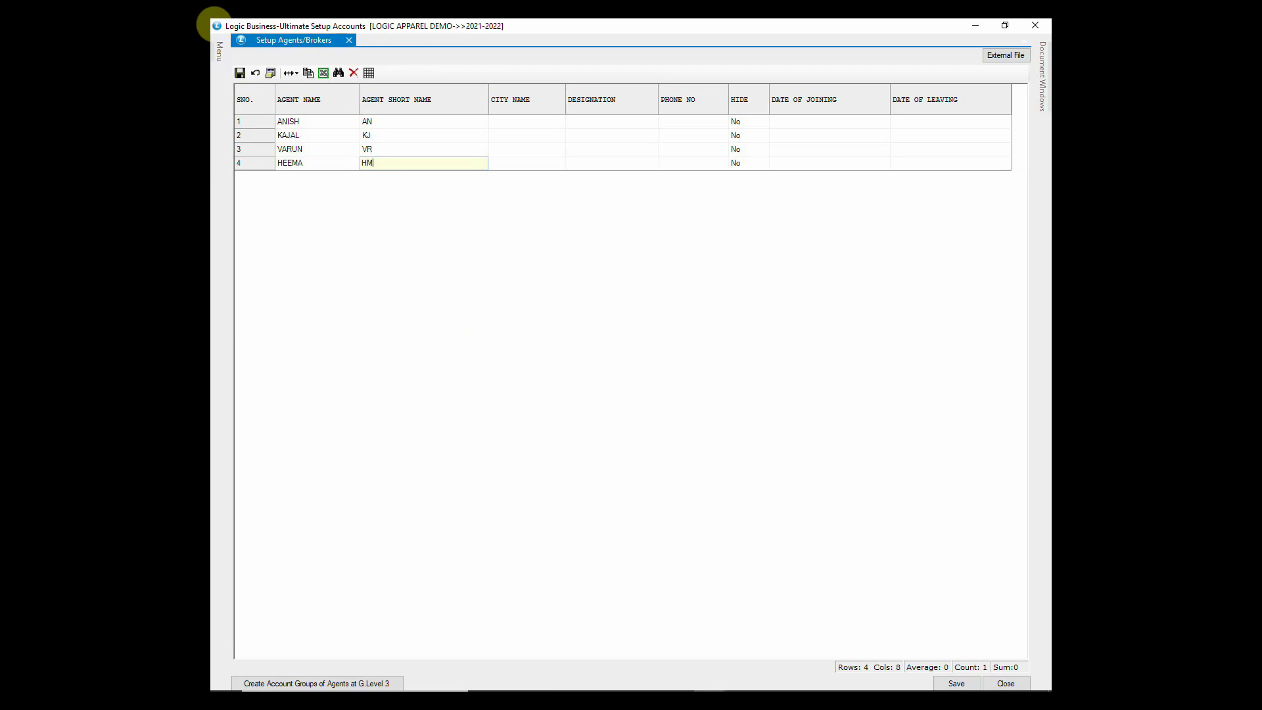
key("Return")
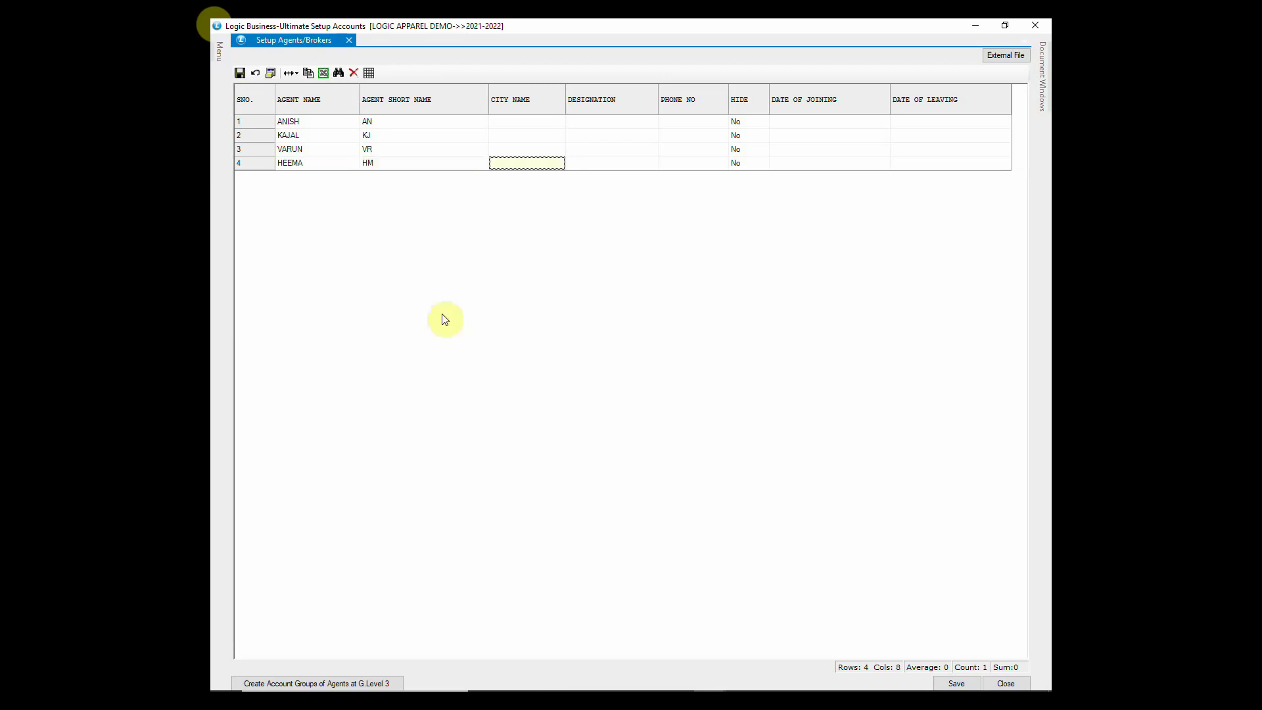
key("Return")
key("Return")
key("Return")
key("Return")
key("Return")
key("Return")
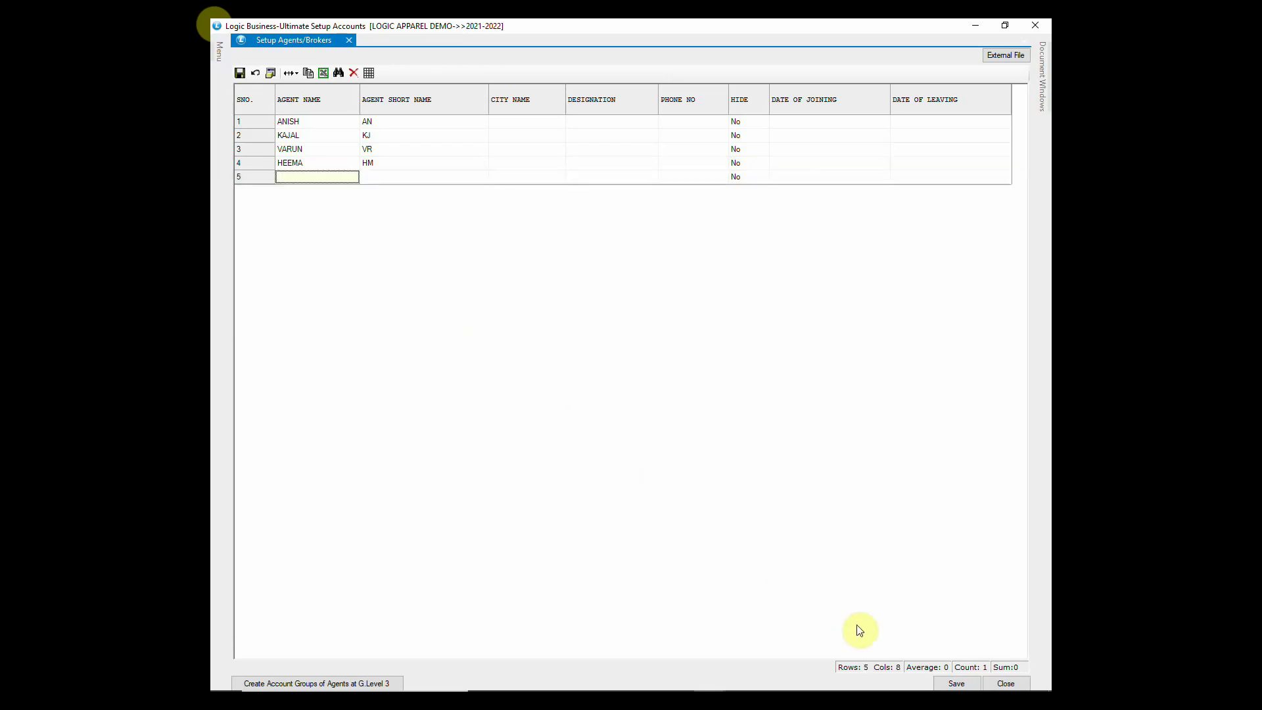
left_click(946, 683)
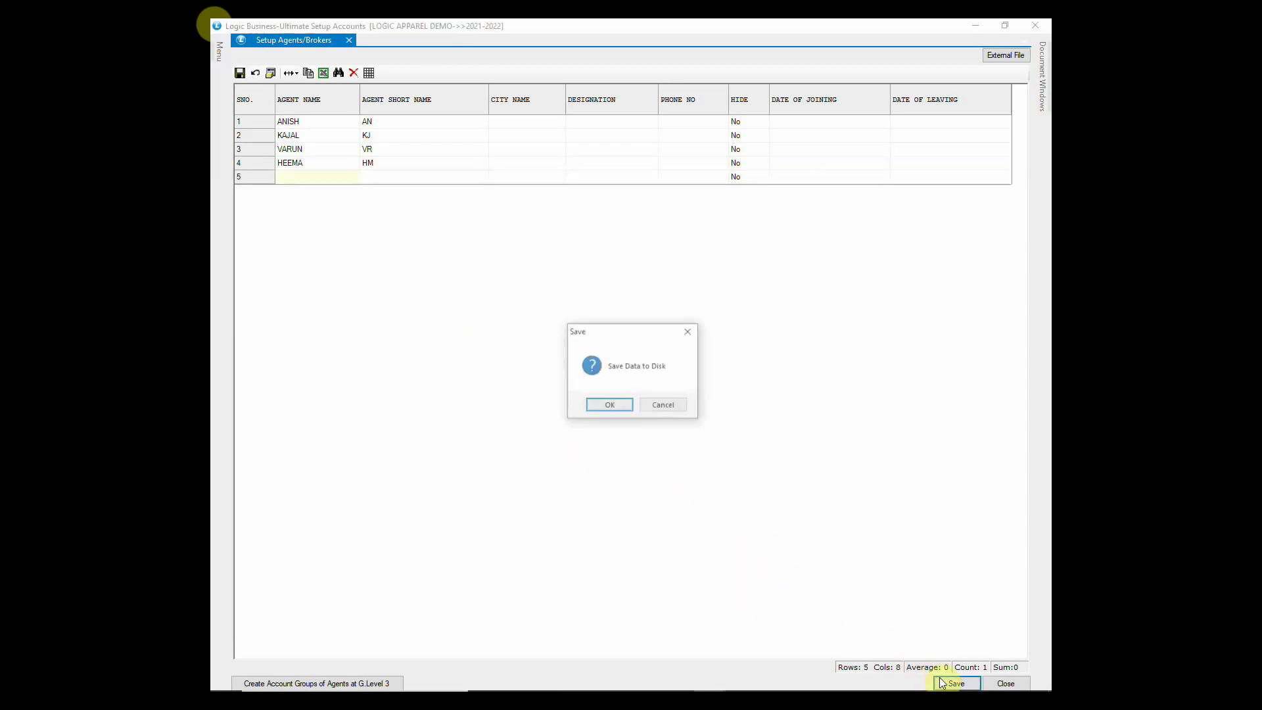
left_click(610, 405)
Step: Open Define Multiple Price Lists and save the expense list containing MARGIN
left_click(234, 424)
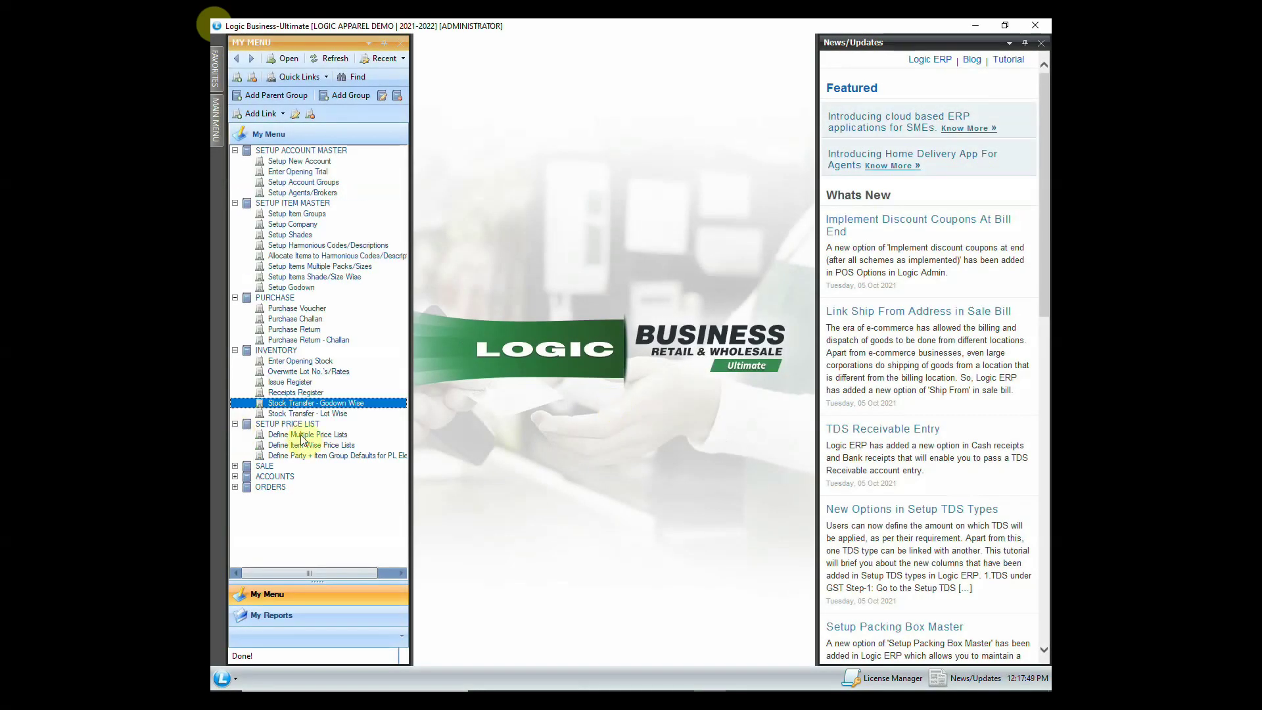
left_click(329, 434)
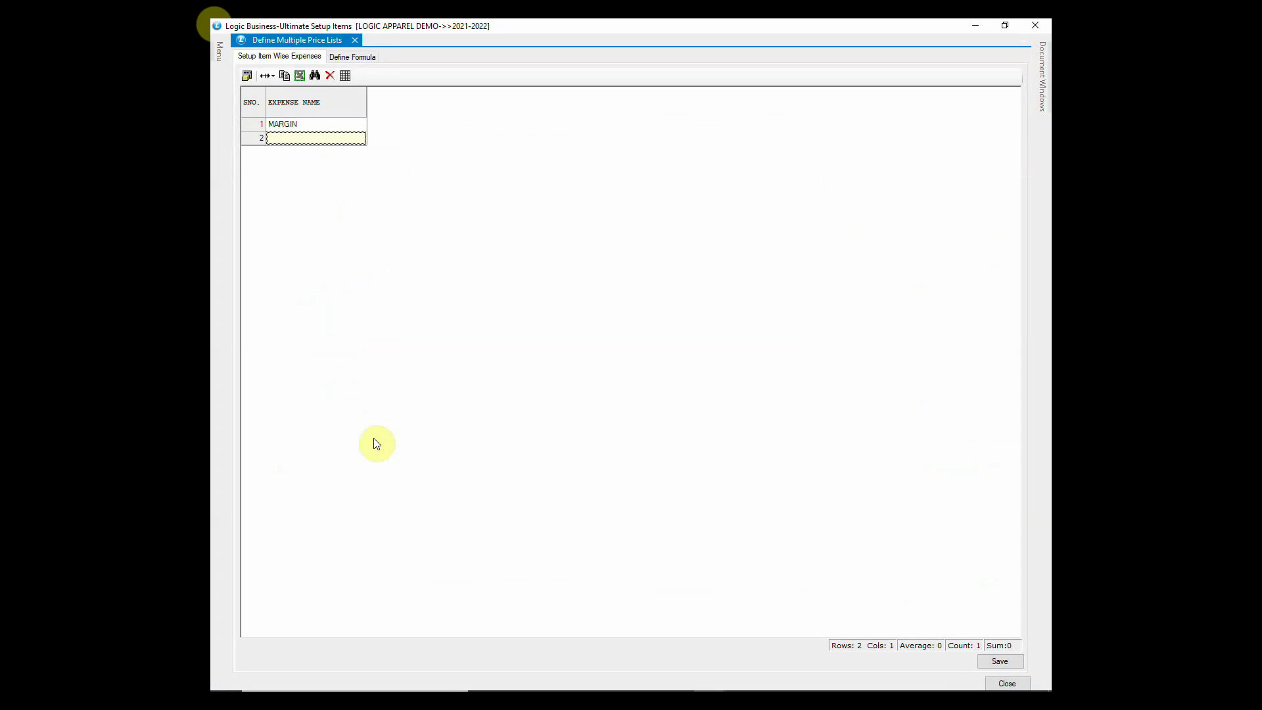
left_click(309, 126)
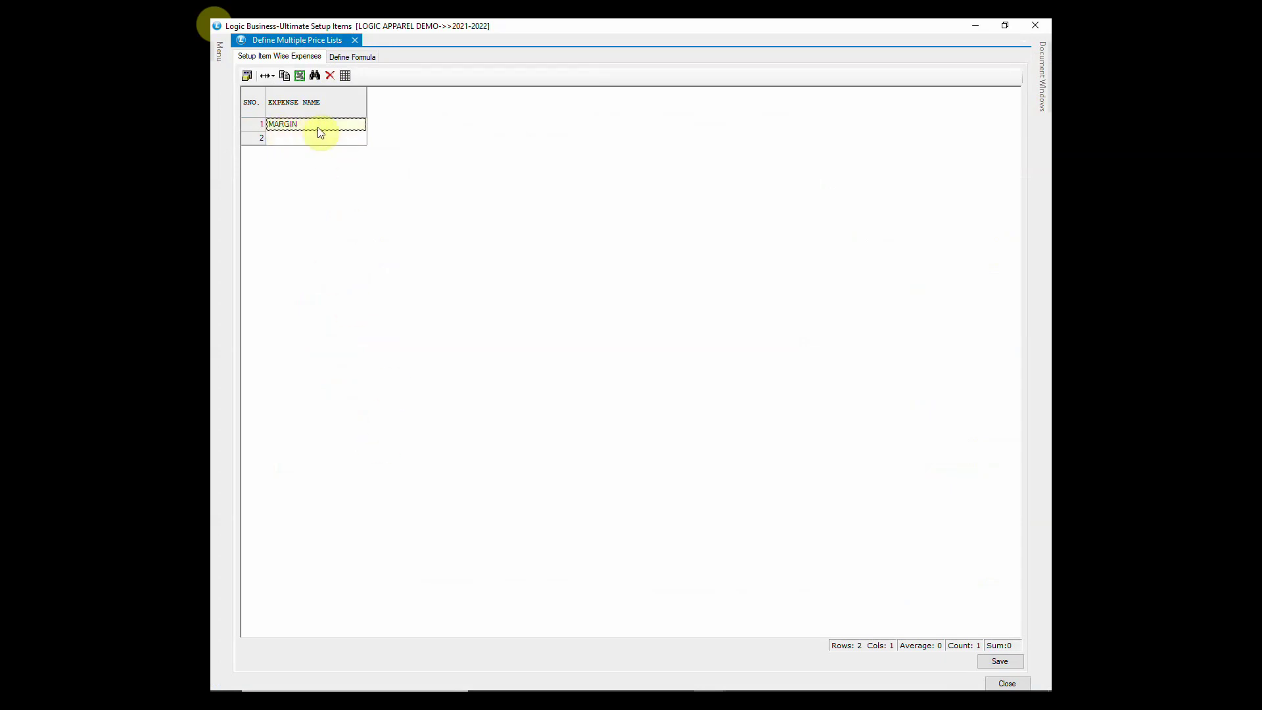
left_click(318, 127)
left_click(316, 141)
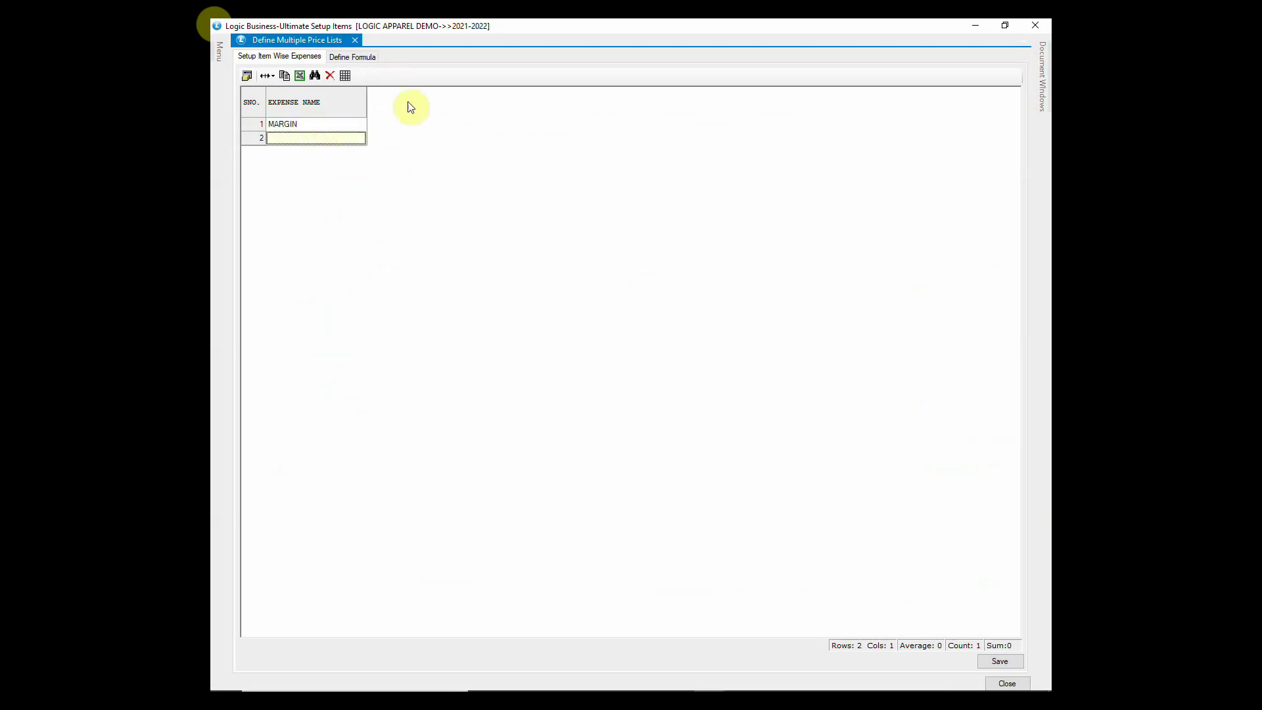
left_click(991, 663)
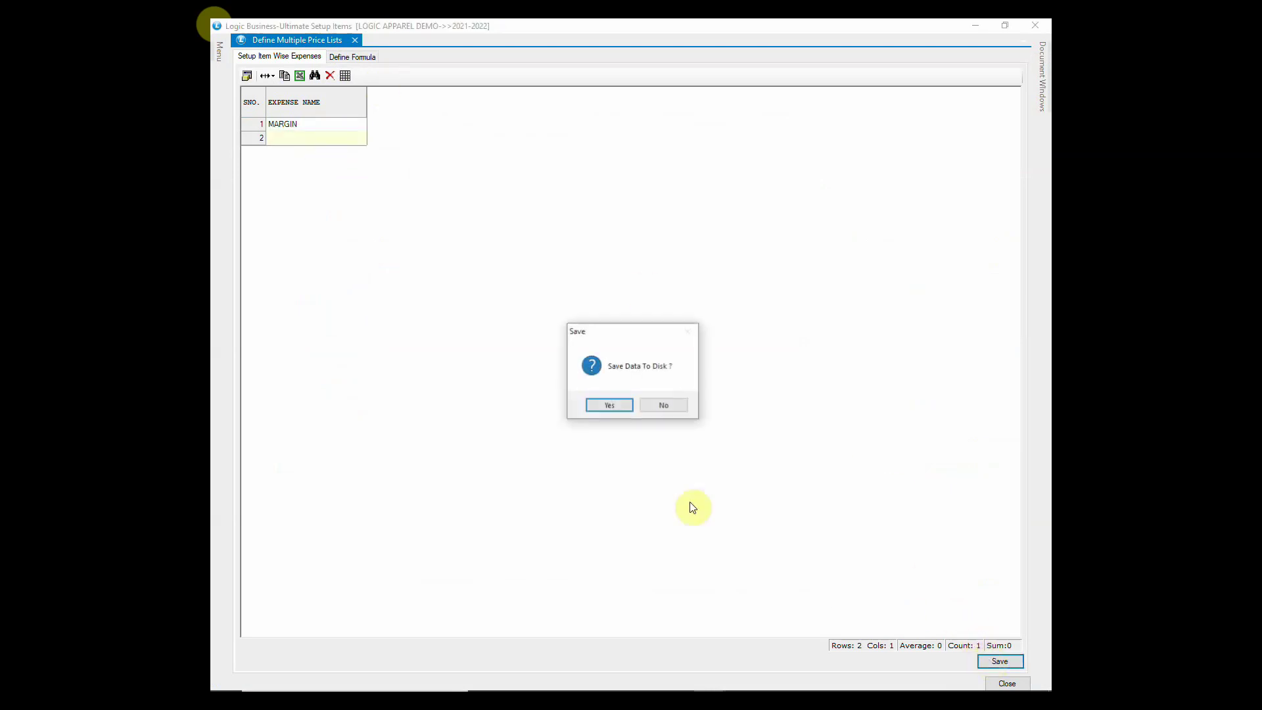
left_click(611, 401)
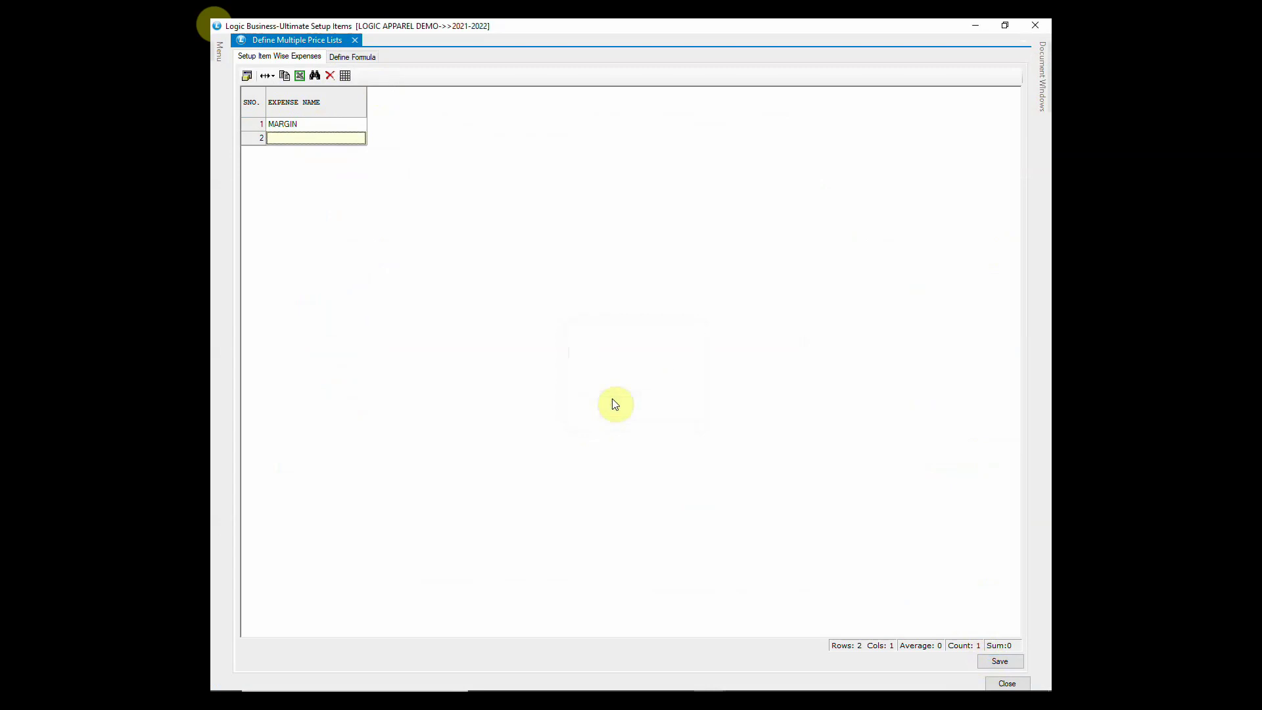
Step: Rename the price formula configuration to LESS 20%
left_click(360, 58)
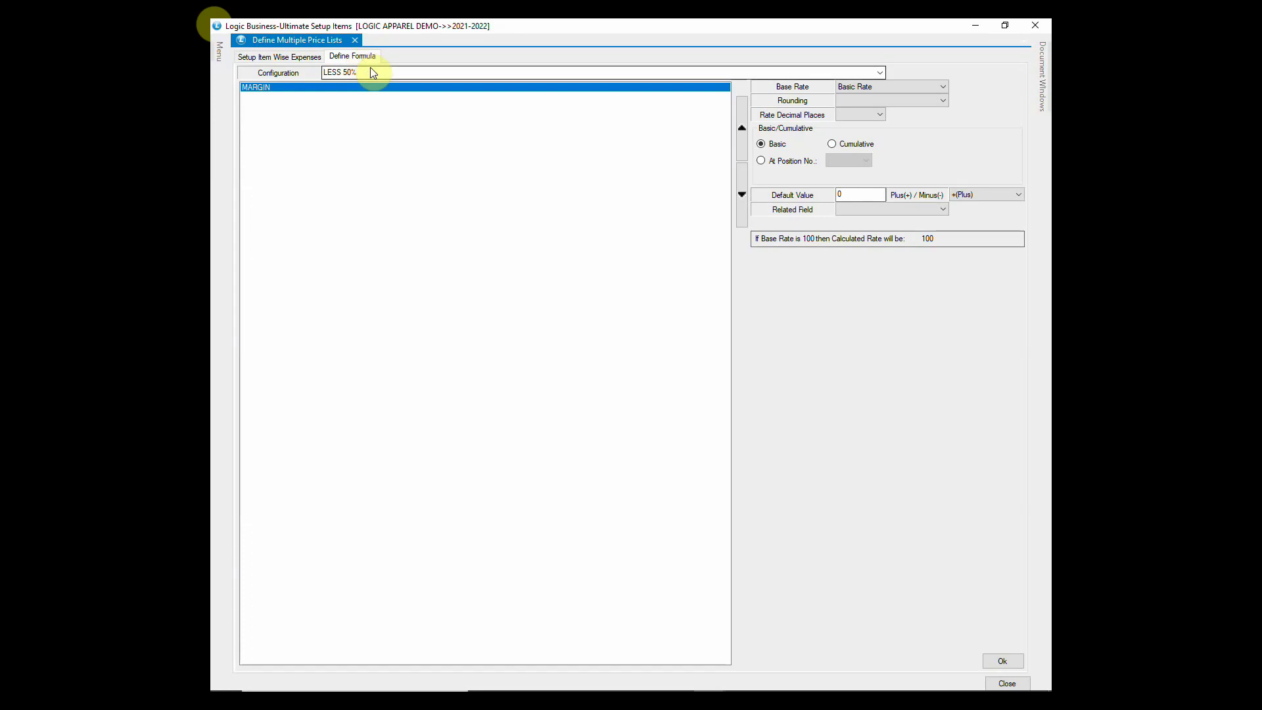
left_click(880, 74)
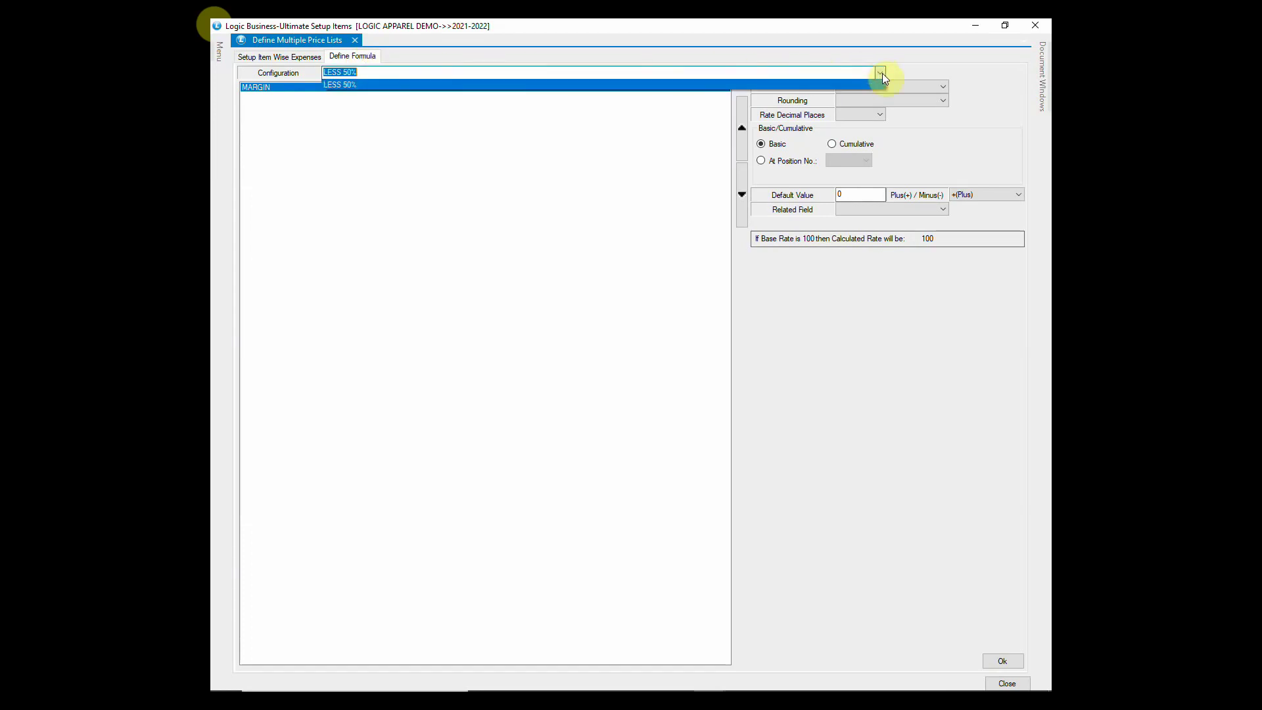
left_click(882, 74)
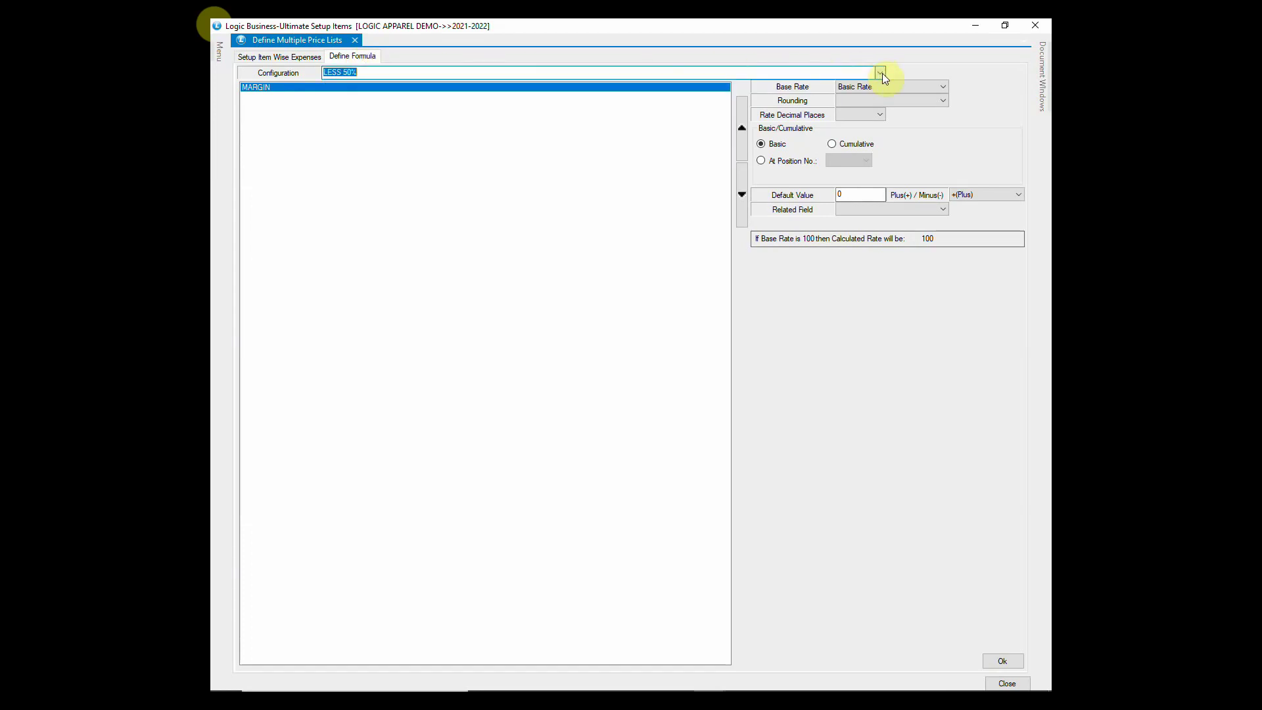
key("End")
key("ctrl+shift+Left")
left_click_drag(453, 73, 309, 69)
type("LESS 20%")
key("Return")
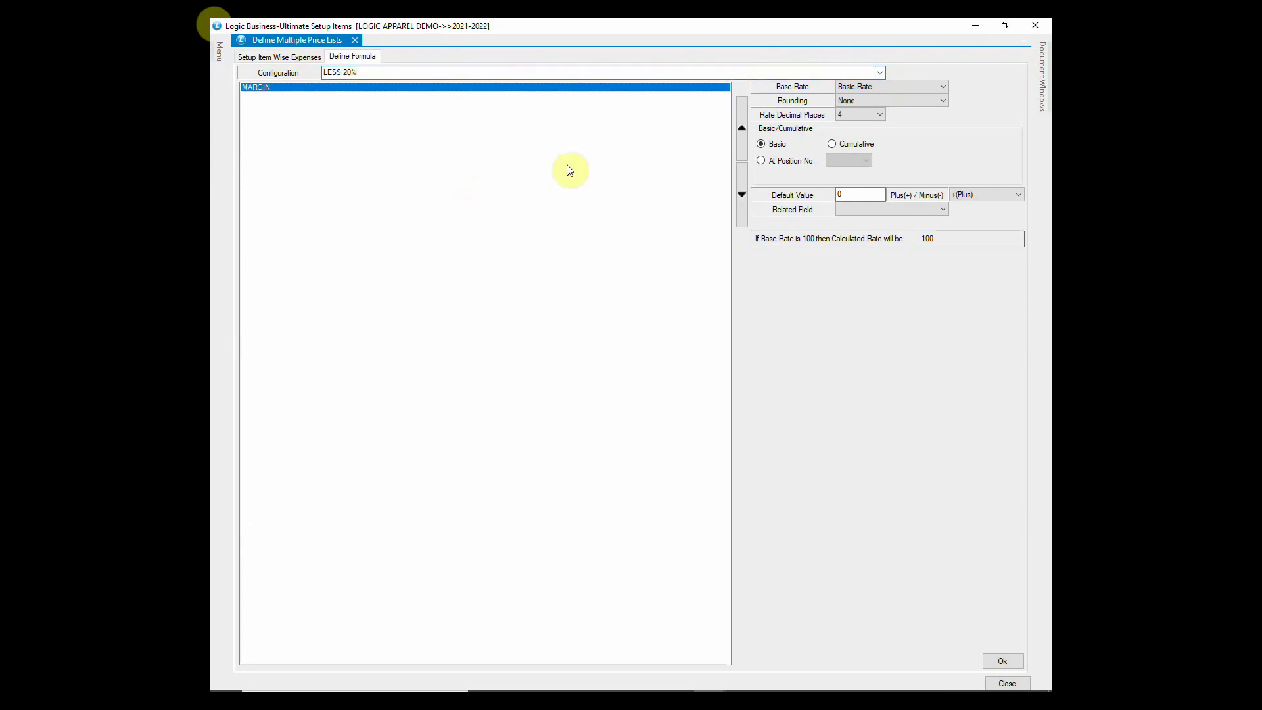
Step: Base the formula on M.R.P with rounding None, 4 rate decimals and basic calculation
left_click(876, 87)
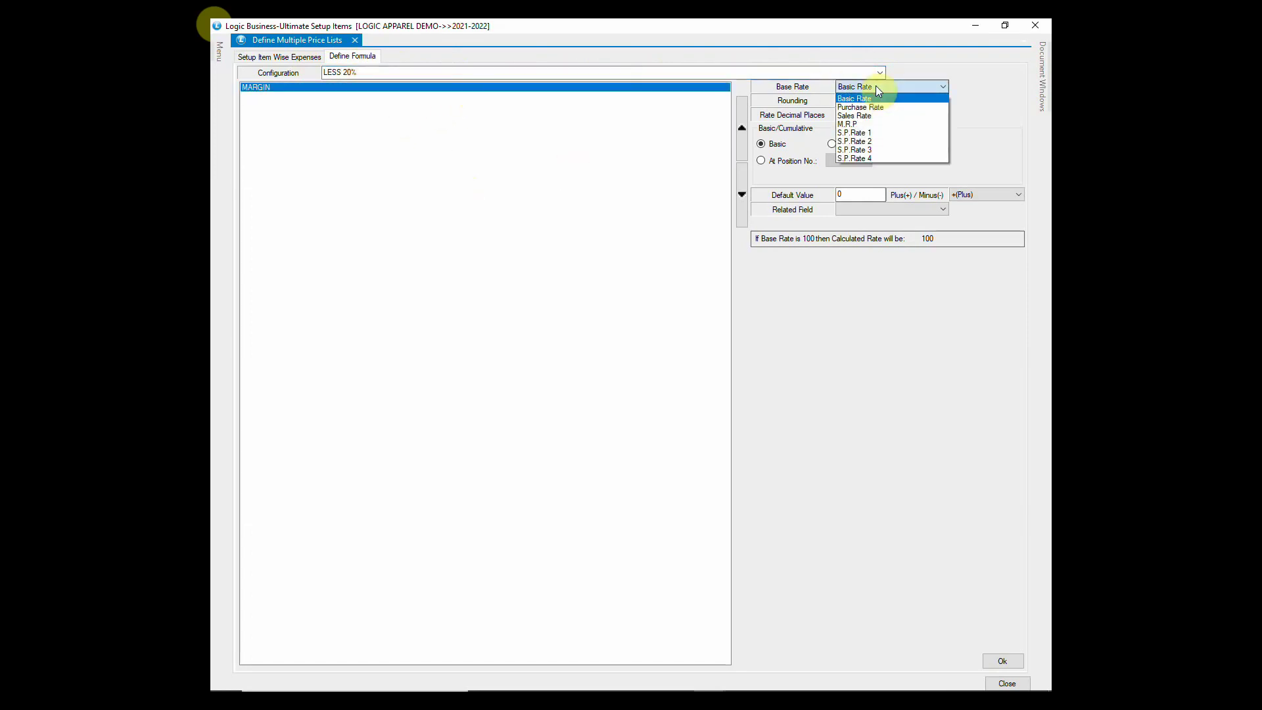
left_click(870, 123)
key("Tab")
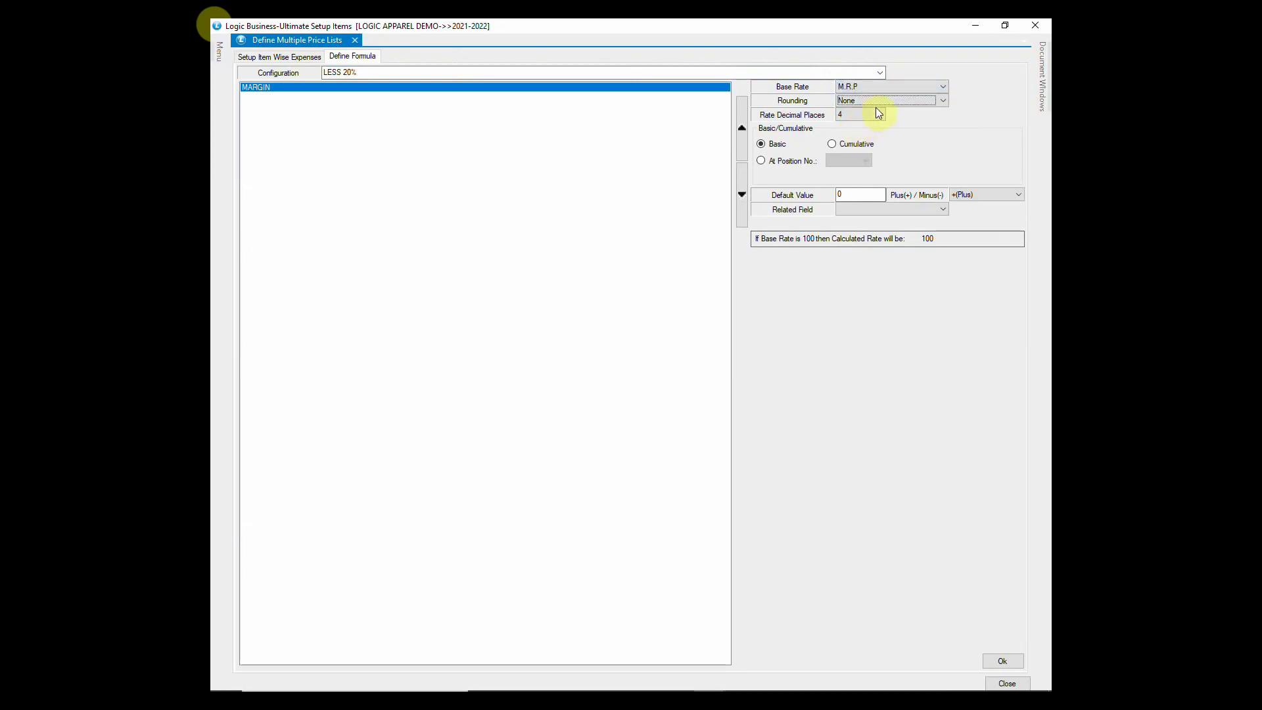
left_click(889, 100)
left_click(889, 100)
left_click(878, 116)
left_click(878, 115)
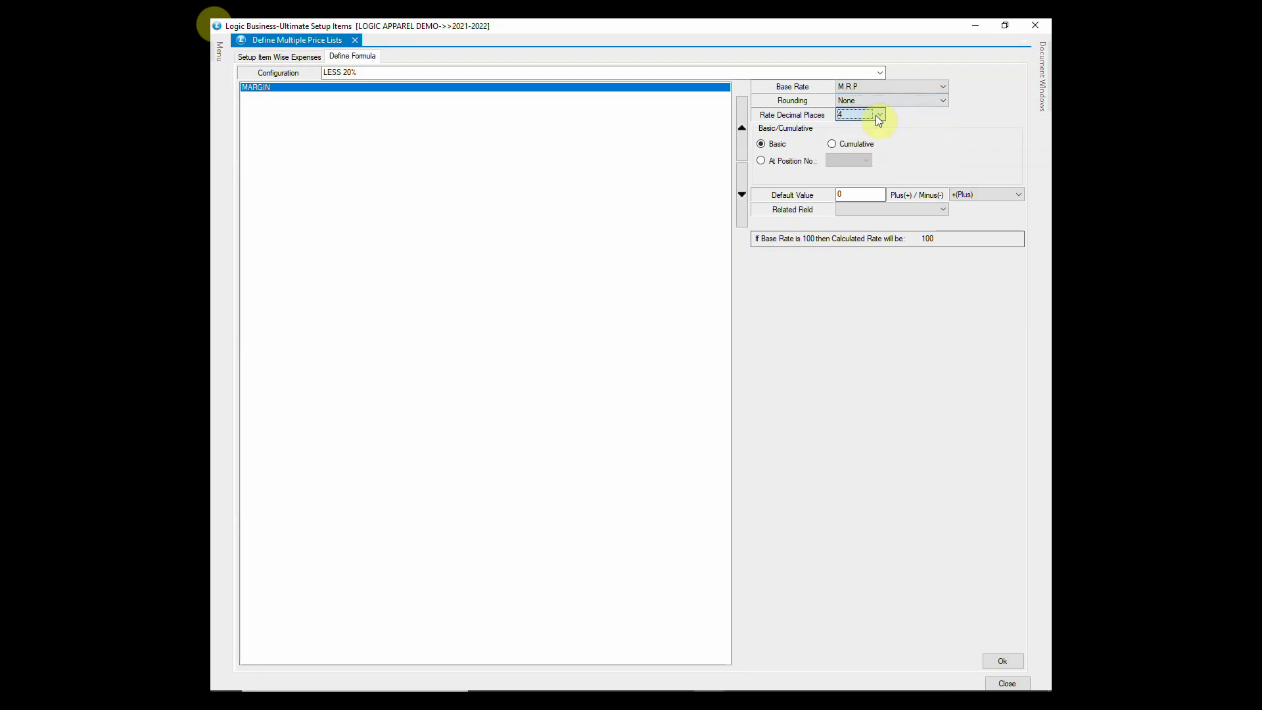
left_click(776, 144)
Step: Set the default value to 20 with Minus so 100 becomes 80, then save and close
left_click(842, 194)
type("2")
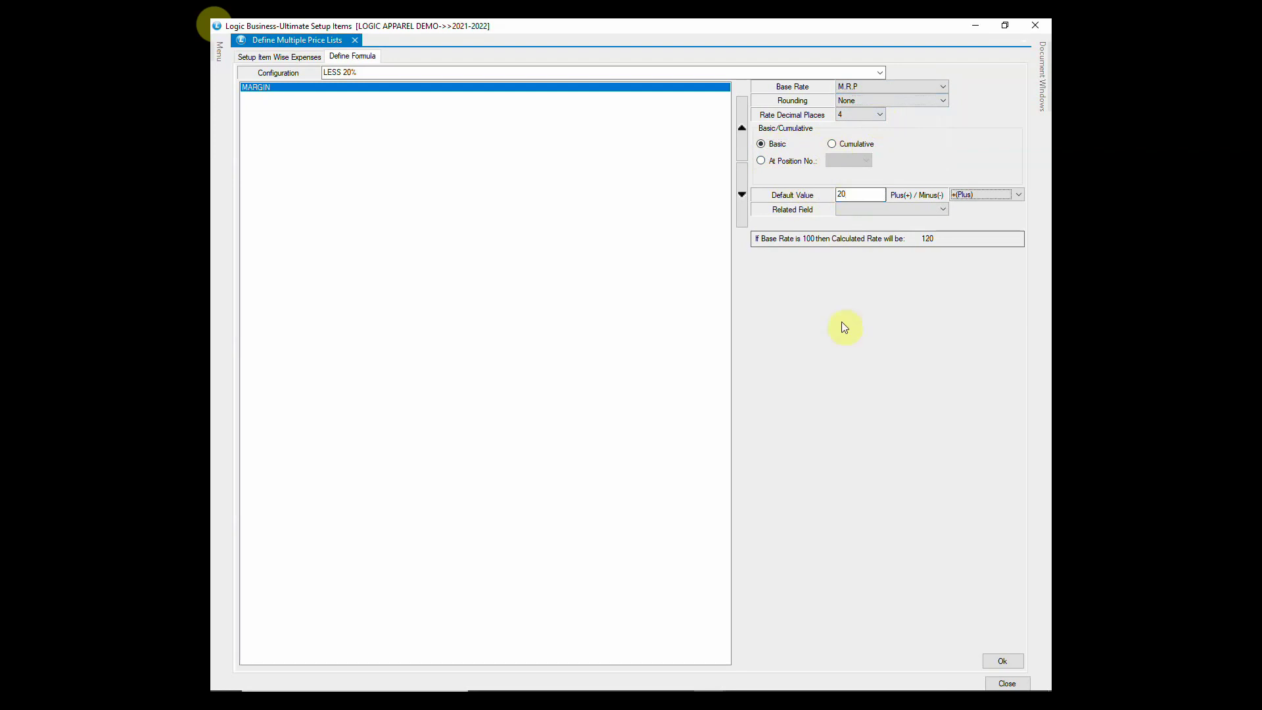
left_click(989, 195)
left_click(980, 215)
left_click(987, 193)
left_click(987, 194)
left_click(1000, 660)
left_click(644, 407)
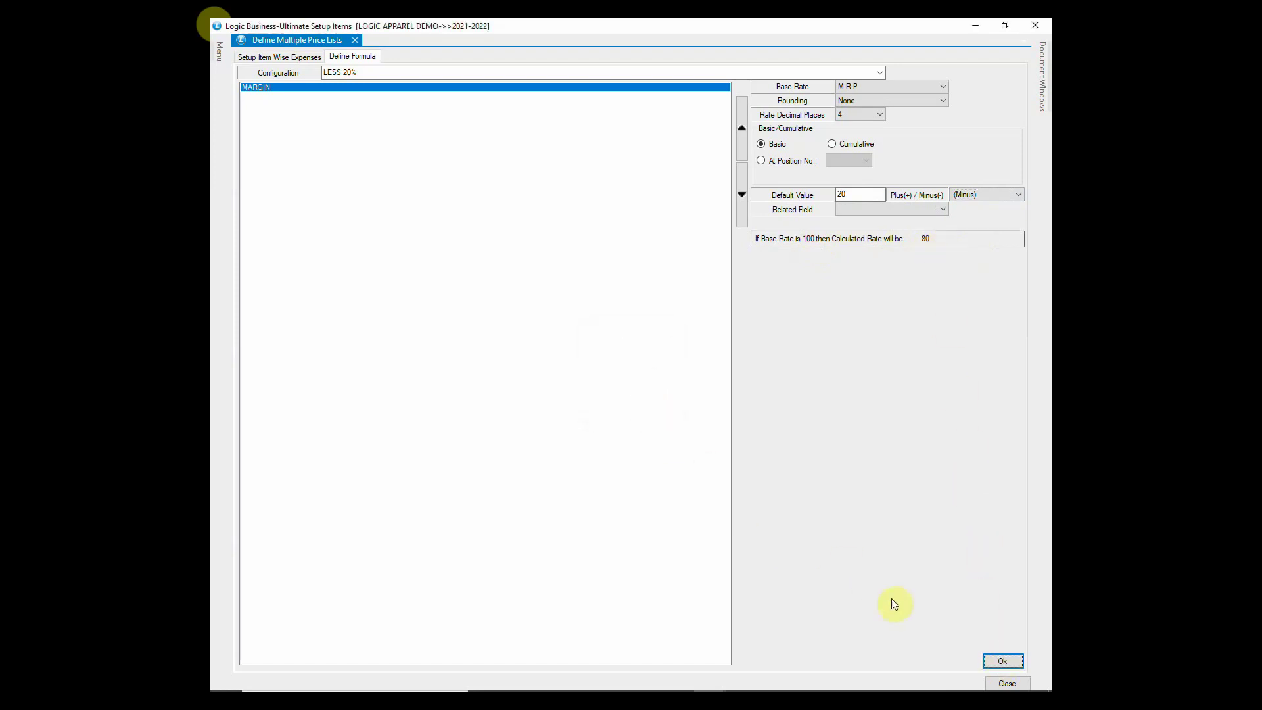
left_click(1004, 683)
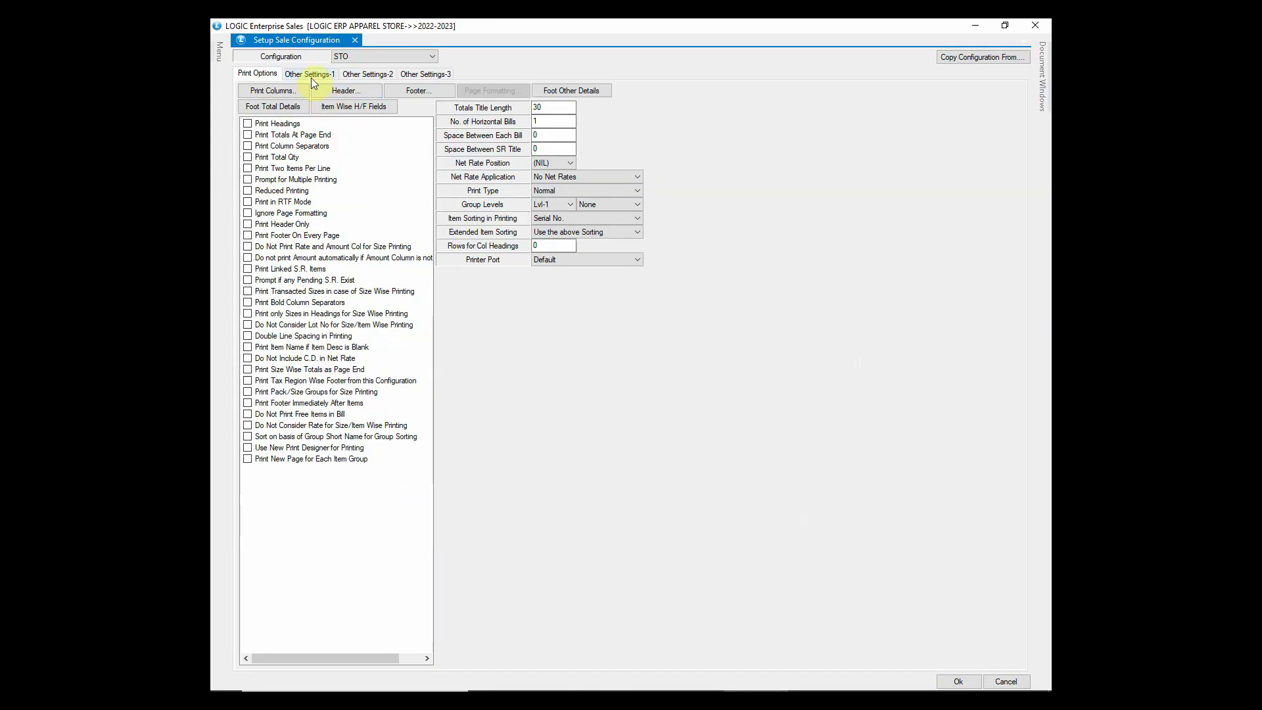
Step: Save the LLPR sale configuration with Multiple Payment Mode enabled
left_click(333, 59)
left_click(357, 91)
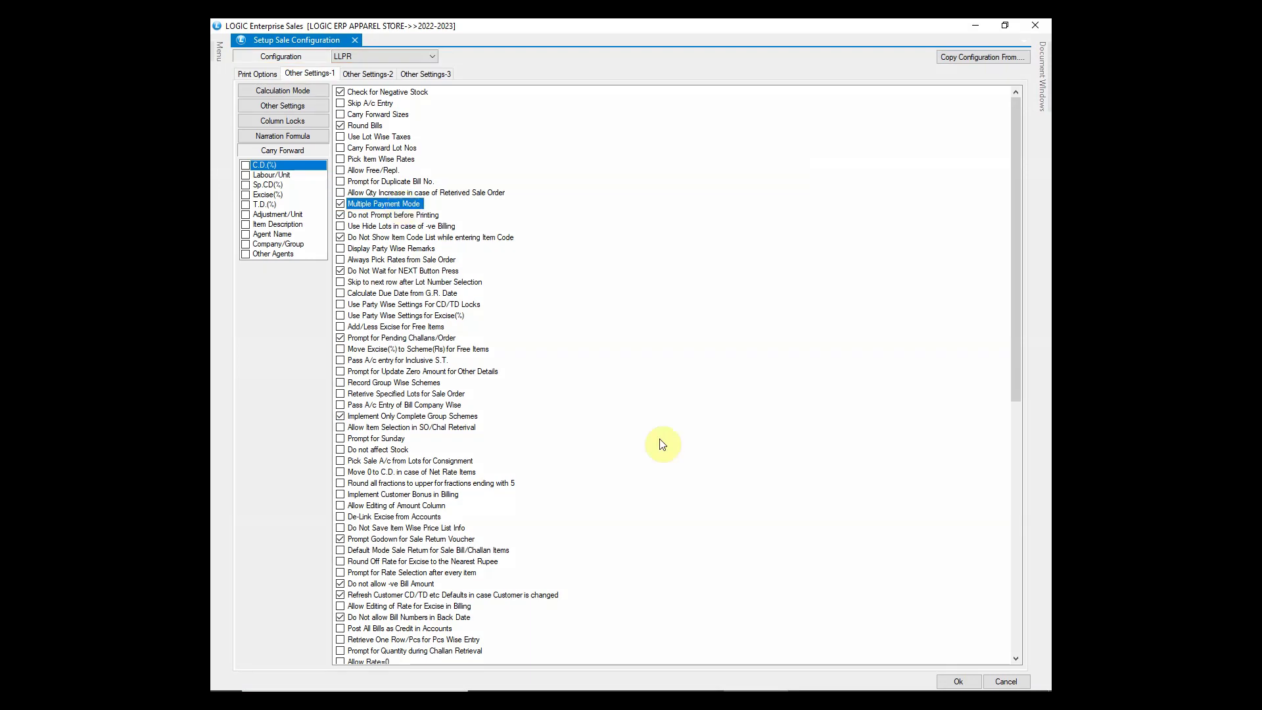
left_click(947, 681)
left_click(608, 405)
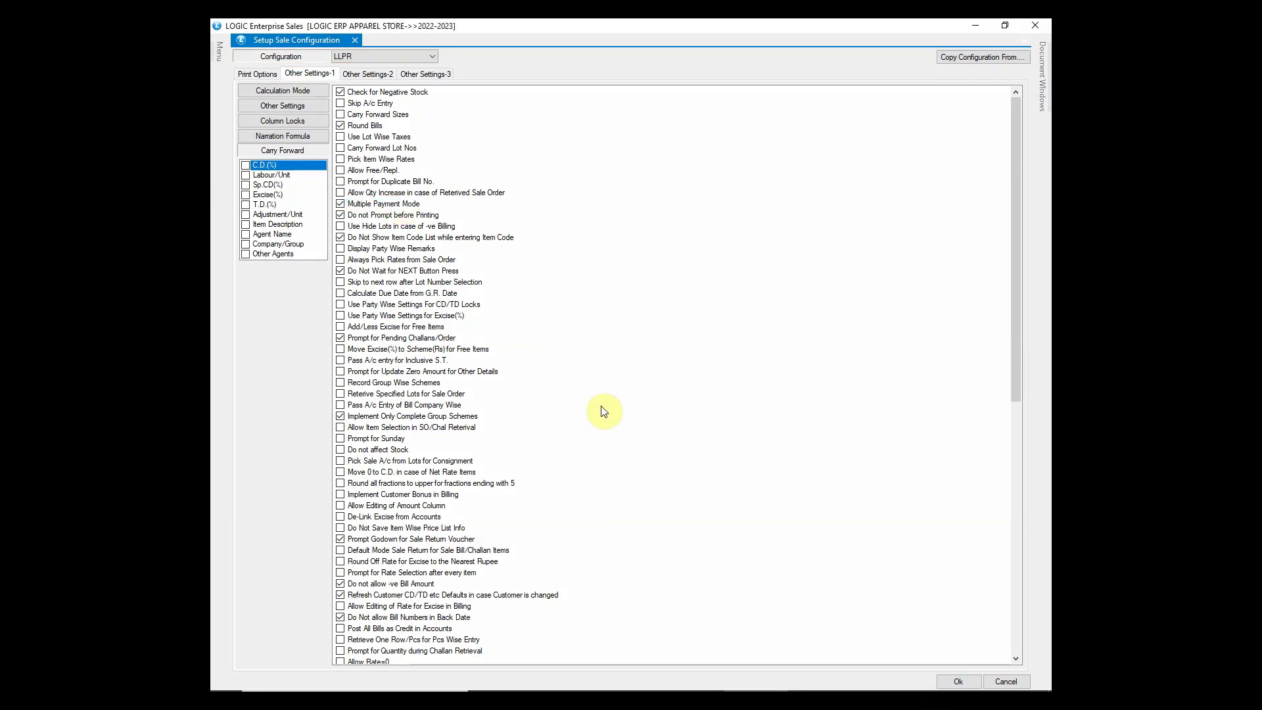
left_click(1035, 25)
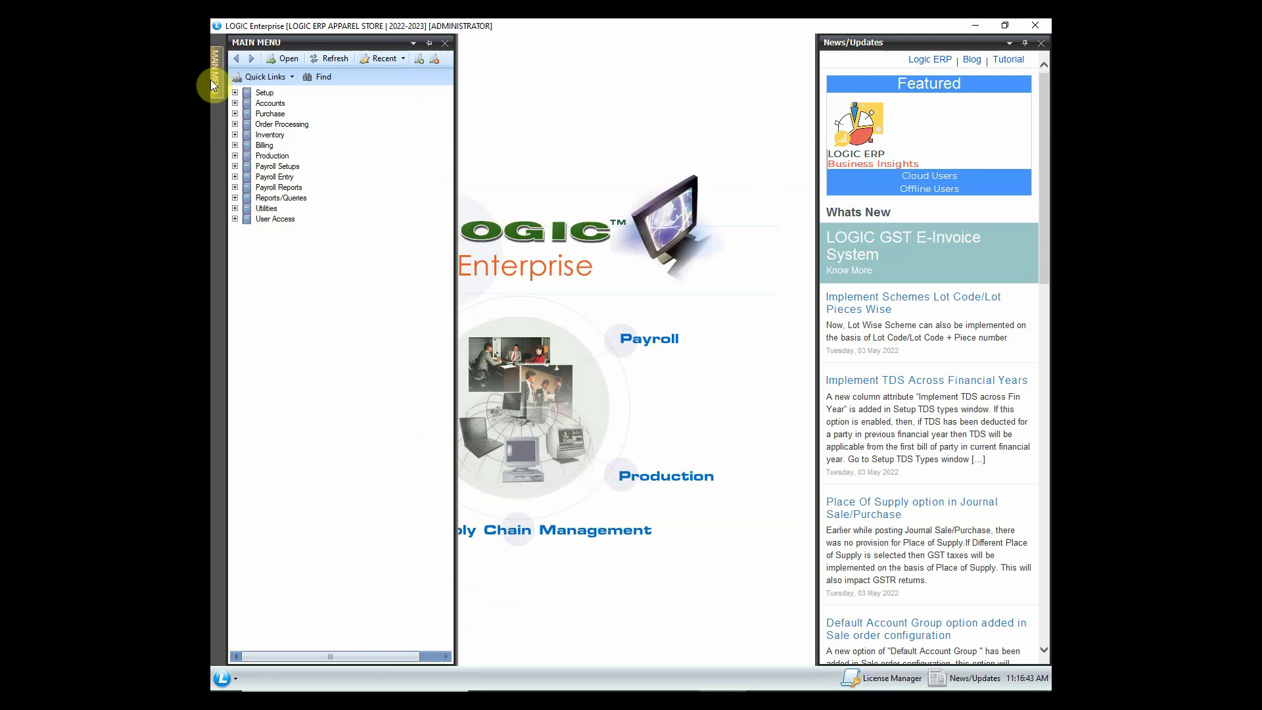
Step: Enable Paymode Touch Screen in the touch-screen sale bill button layout and save the configuration
left_click(235, 93)
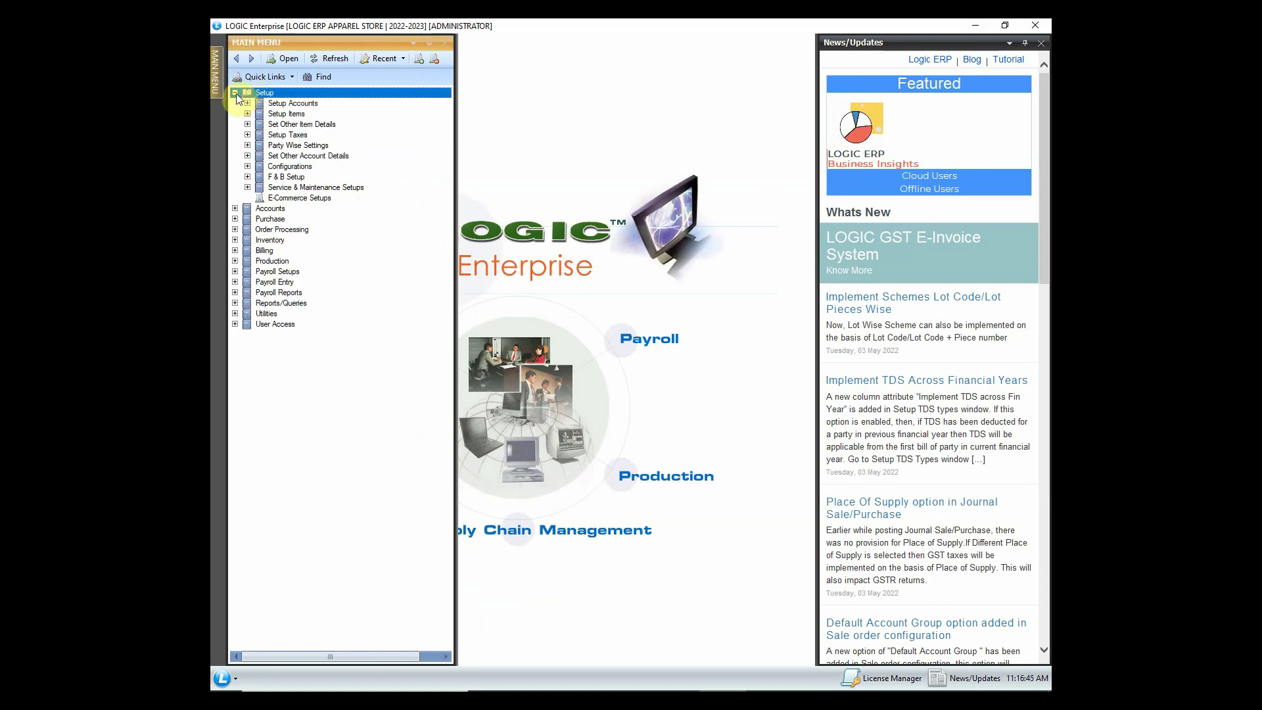
left_click(284, 166)
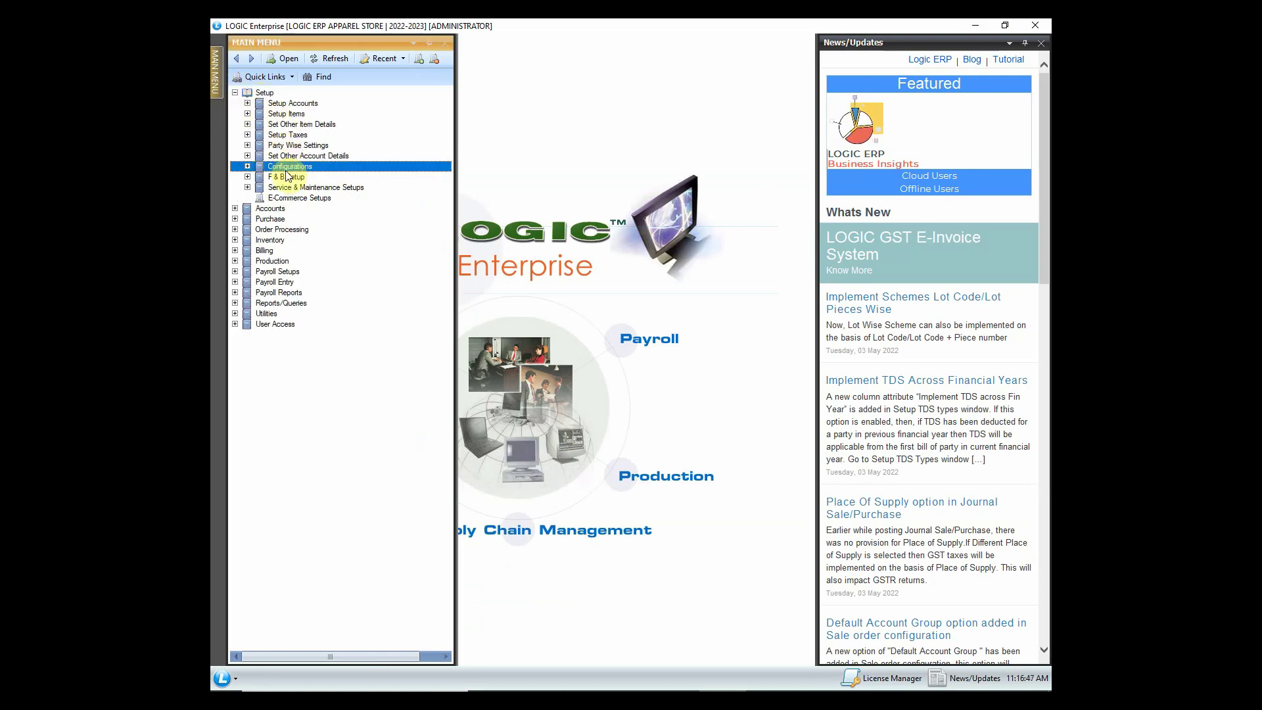
left_click(247, 167)
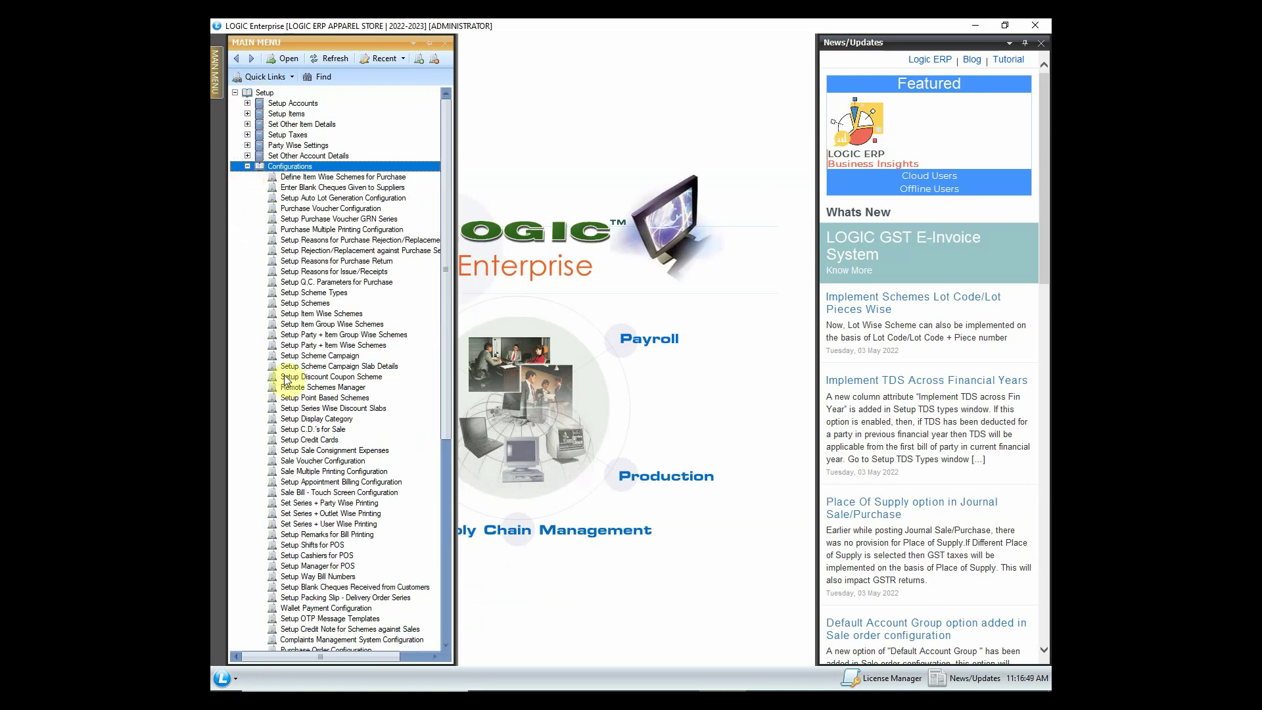
double_click(329, 493)
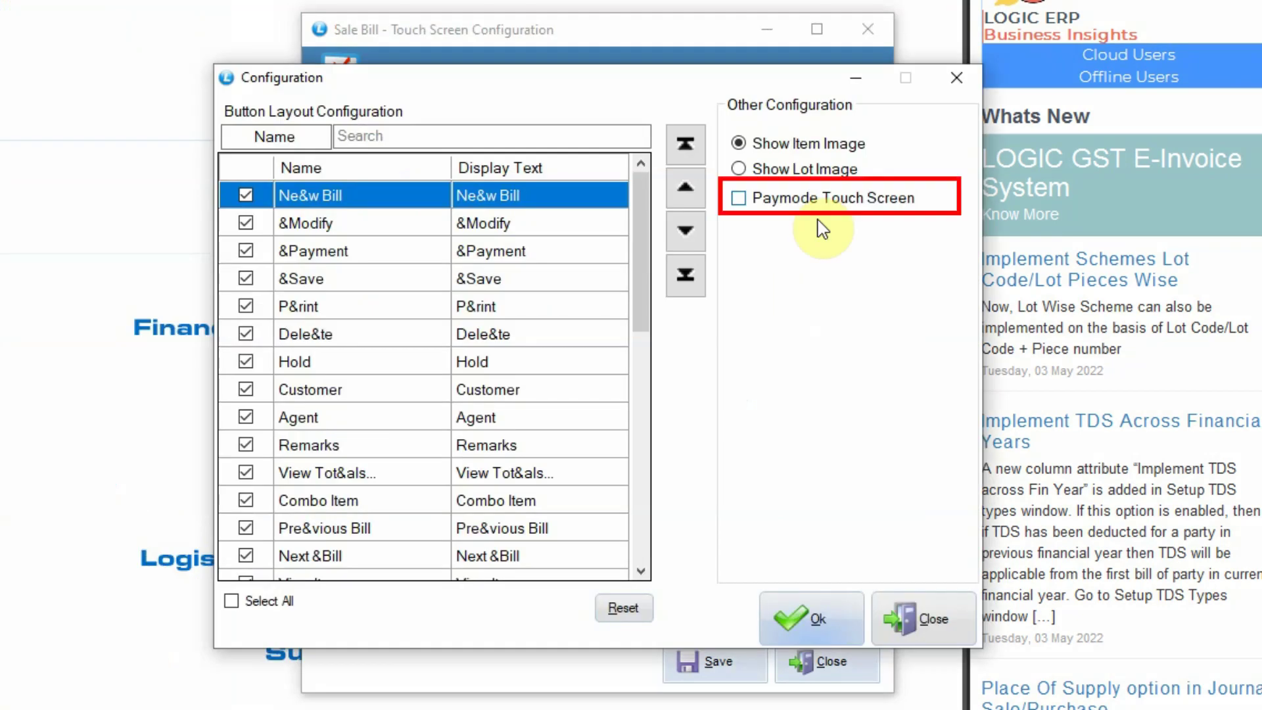
left_click(827, 209)
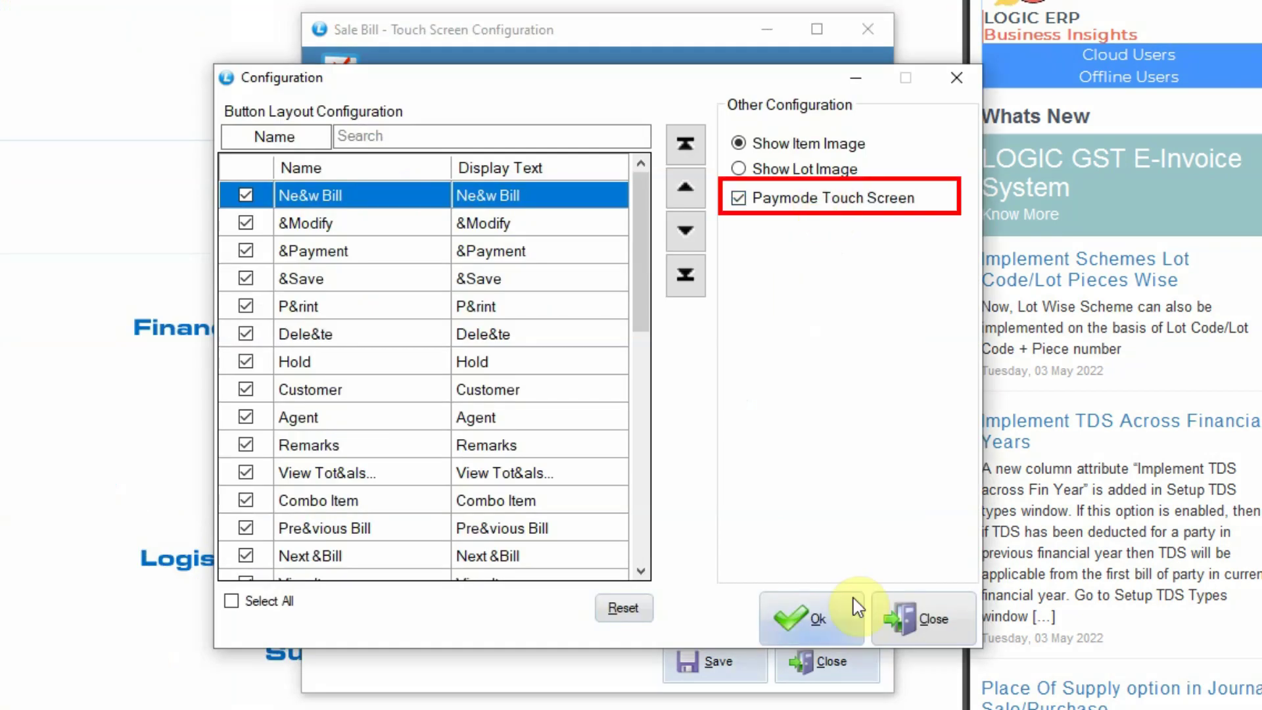
left_click(818, 618)
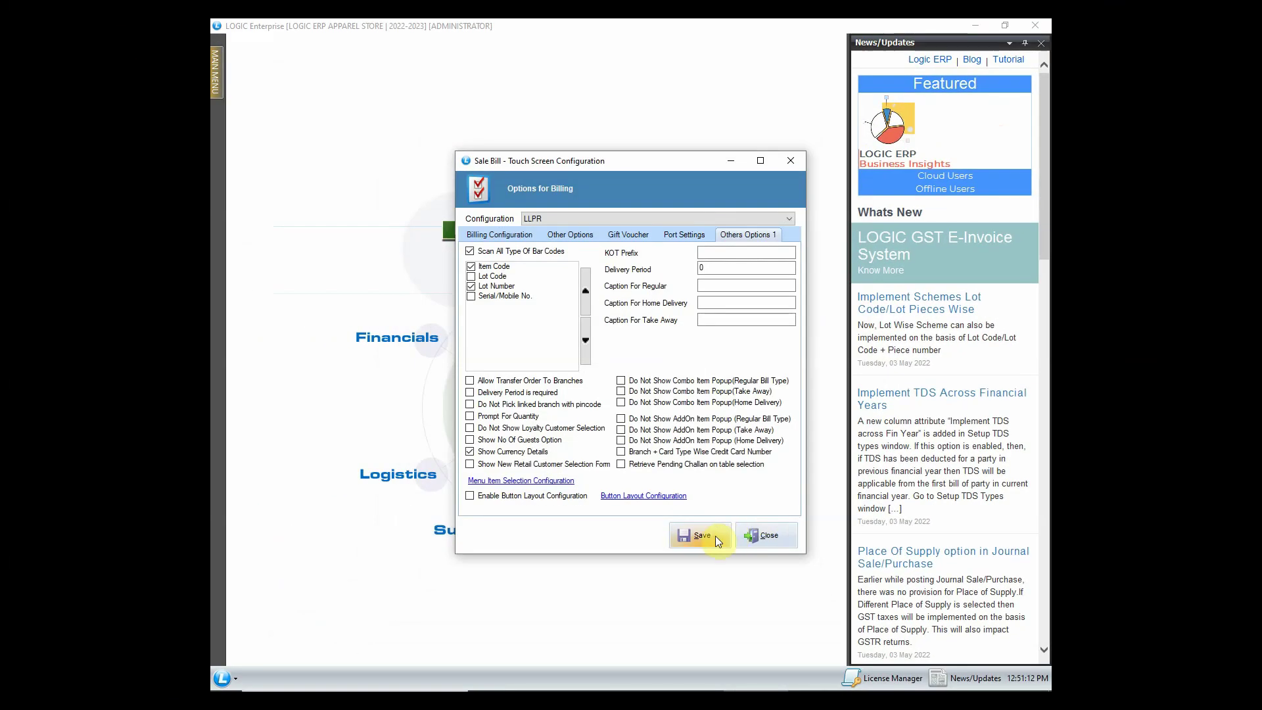
left_click(718, 552)
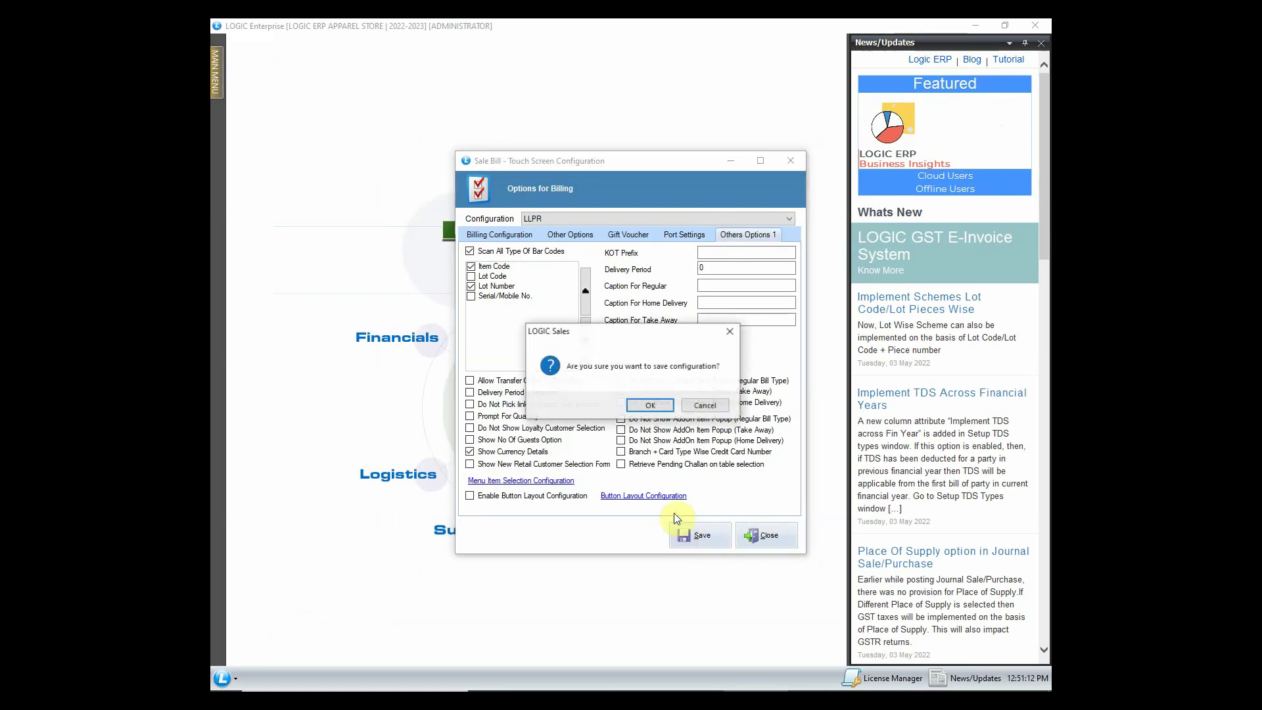
left_click(666, 416)
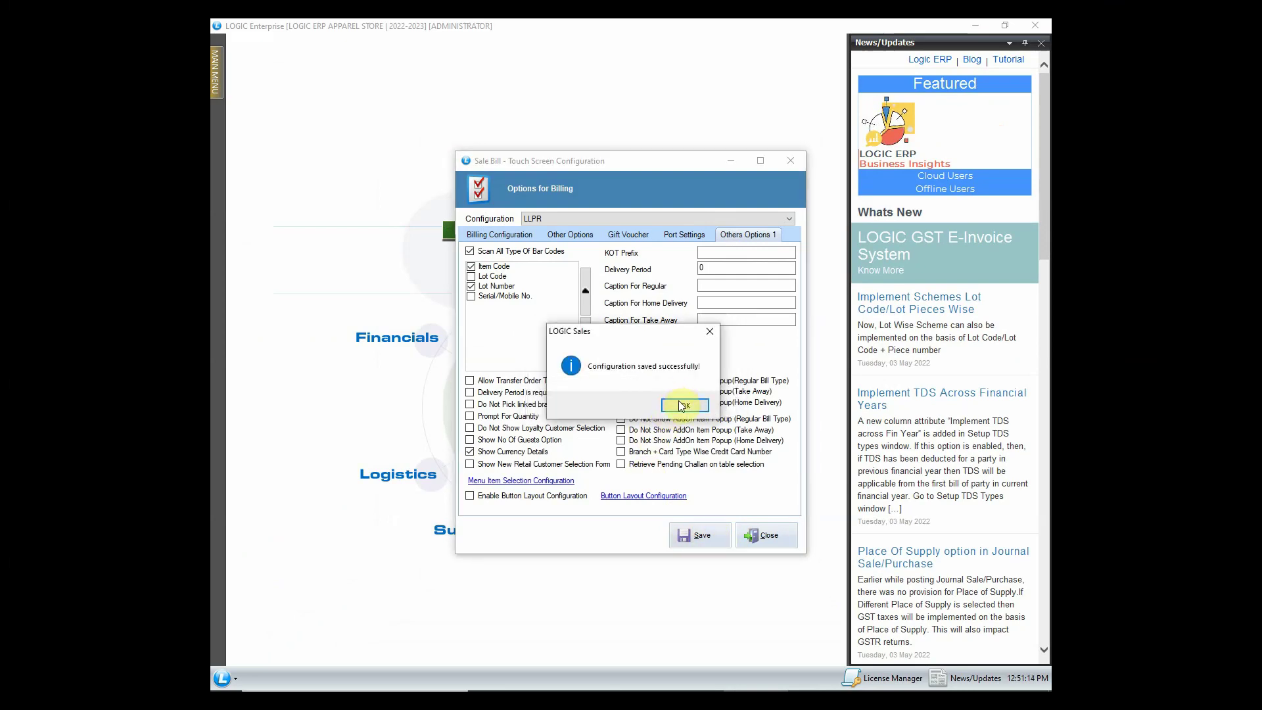
left_click(680, 404)
Step: Accept the FLAT 20% scheme discount on the bill, leaving 270.00 to pay
left_click(794, 165)
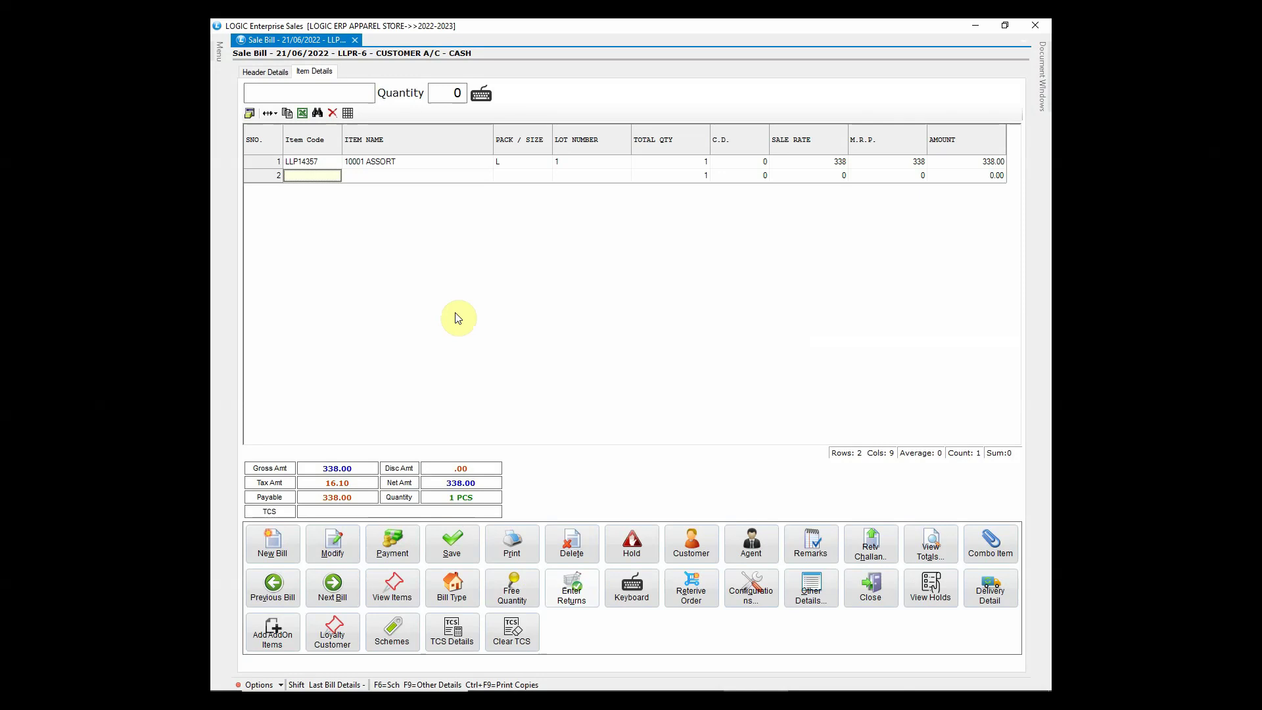
left_click(402, 549)
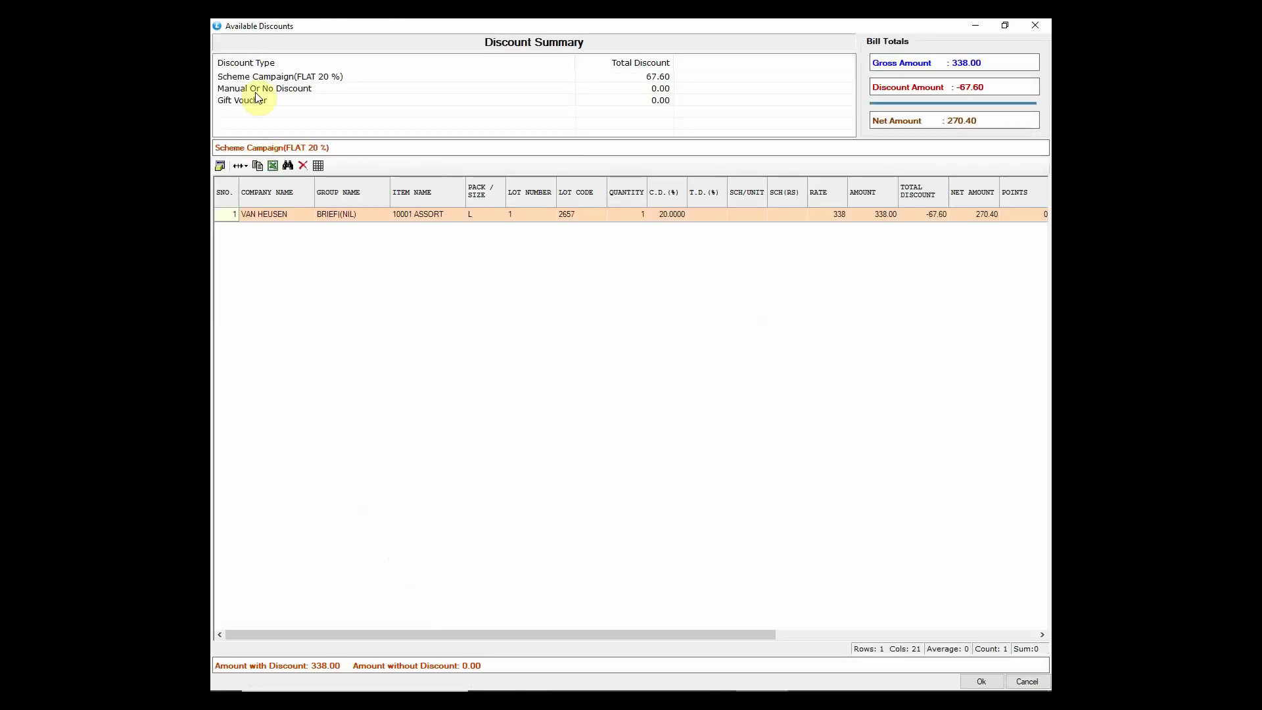
left_click(272, 77)
left_click(282, 217)
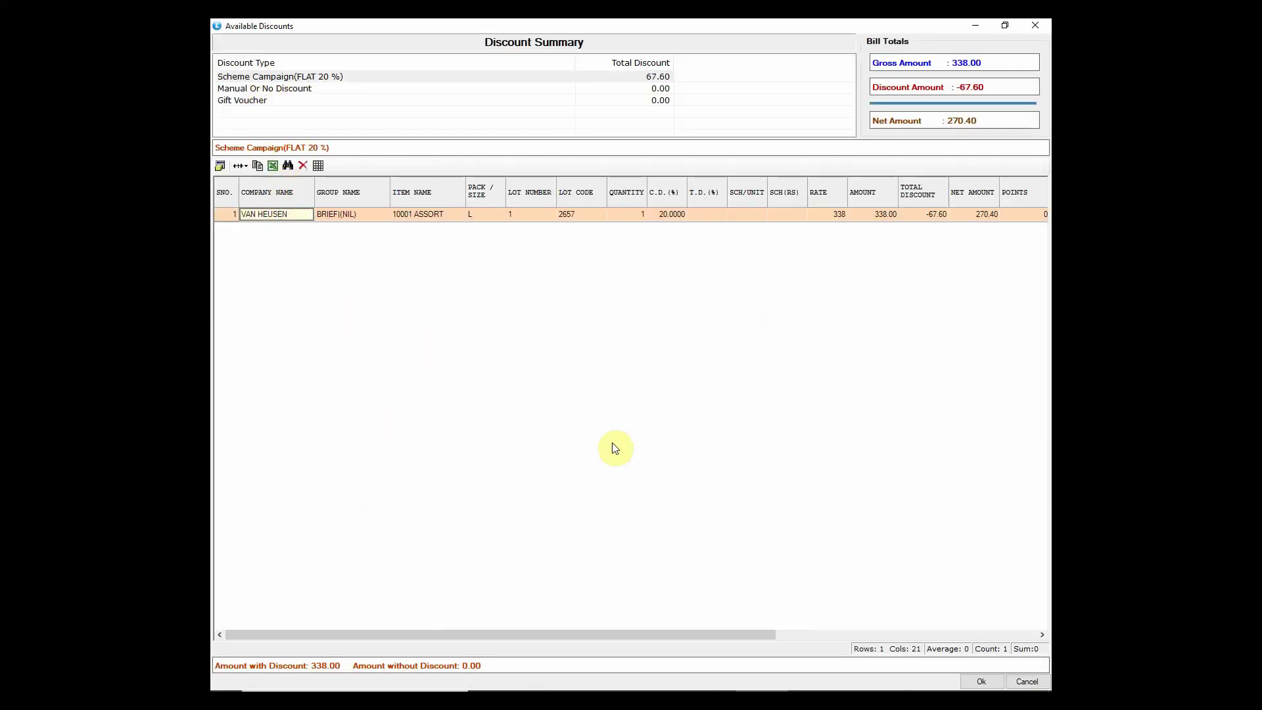
left_click(981, 681)
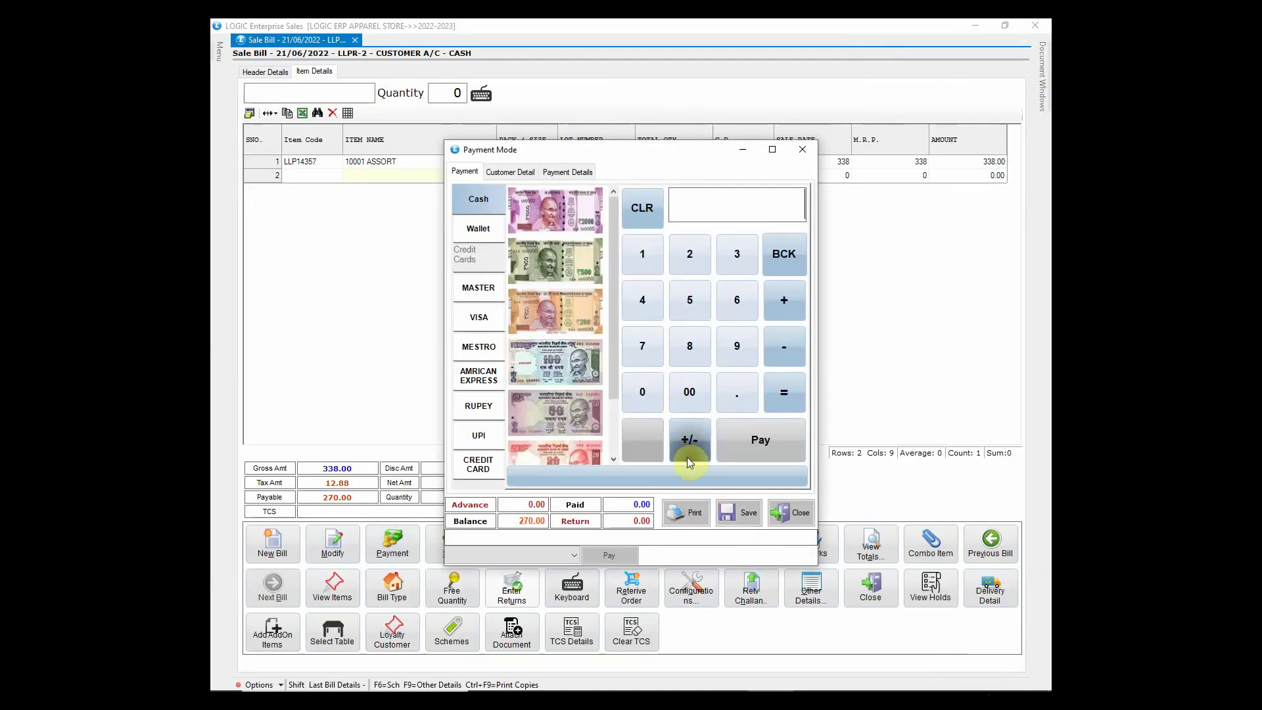
Step: Browse the Wallet, MASTER, MESTRO, AMRICAN EXPRESS, RUPEY, UPI and Credit Card payment modes
left_click(479, 230)
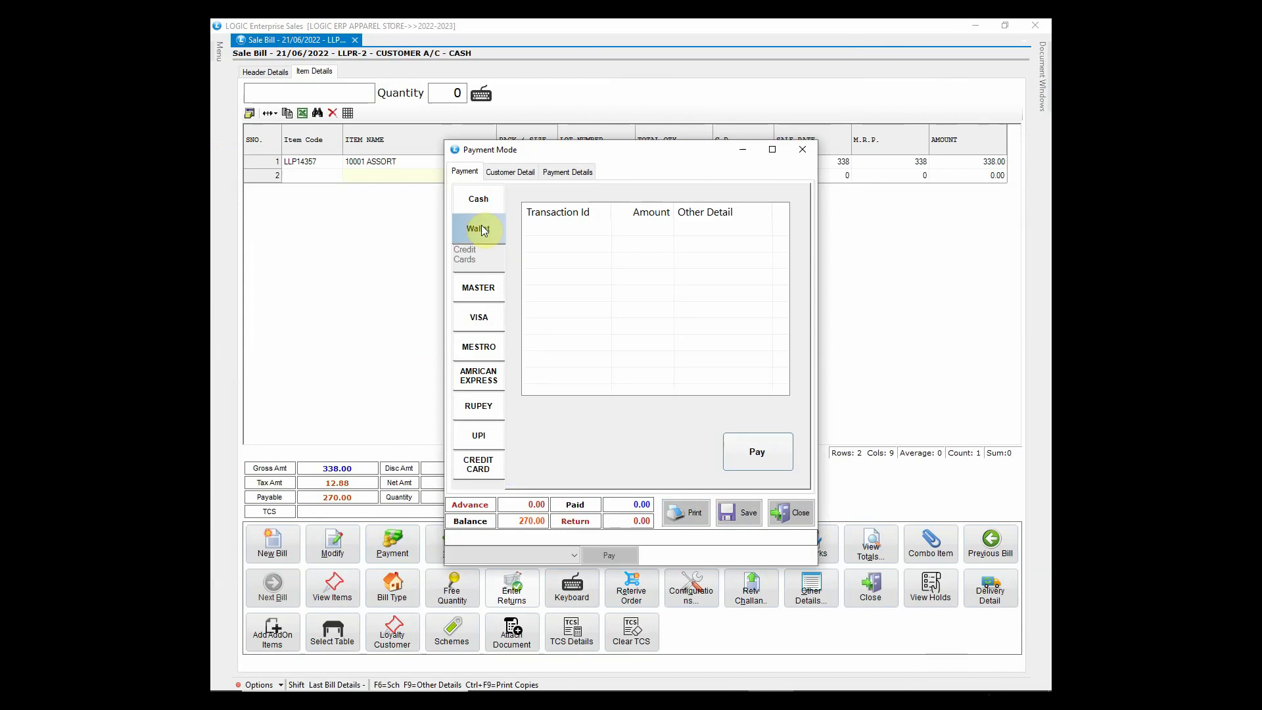
left_click(489, 284)
left_click(494, 321)
left_click(492, 346)
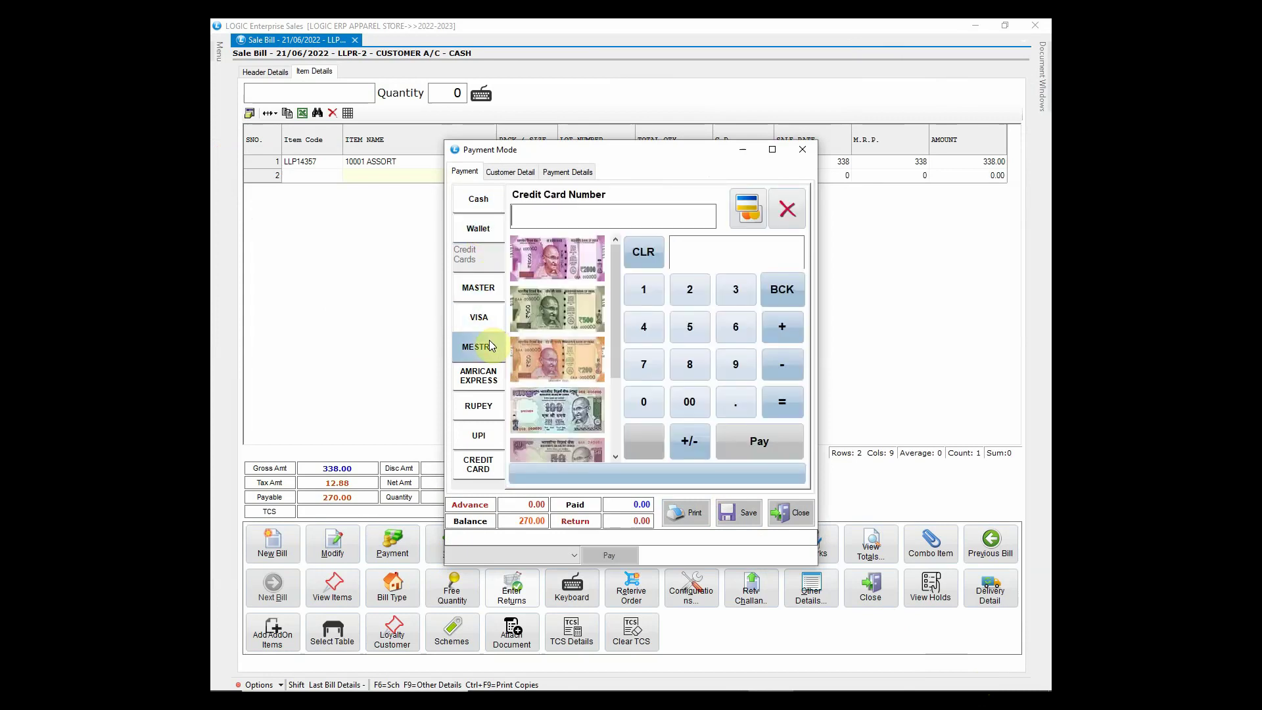
left_click(489, 384)
left_click(494, 408)
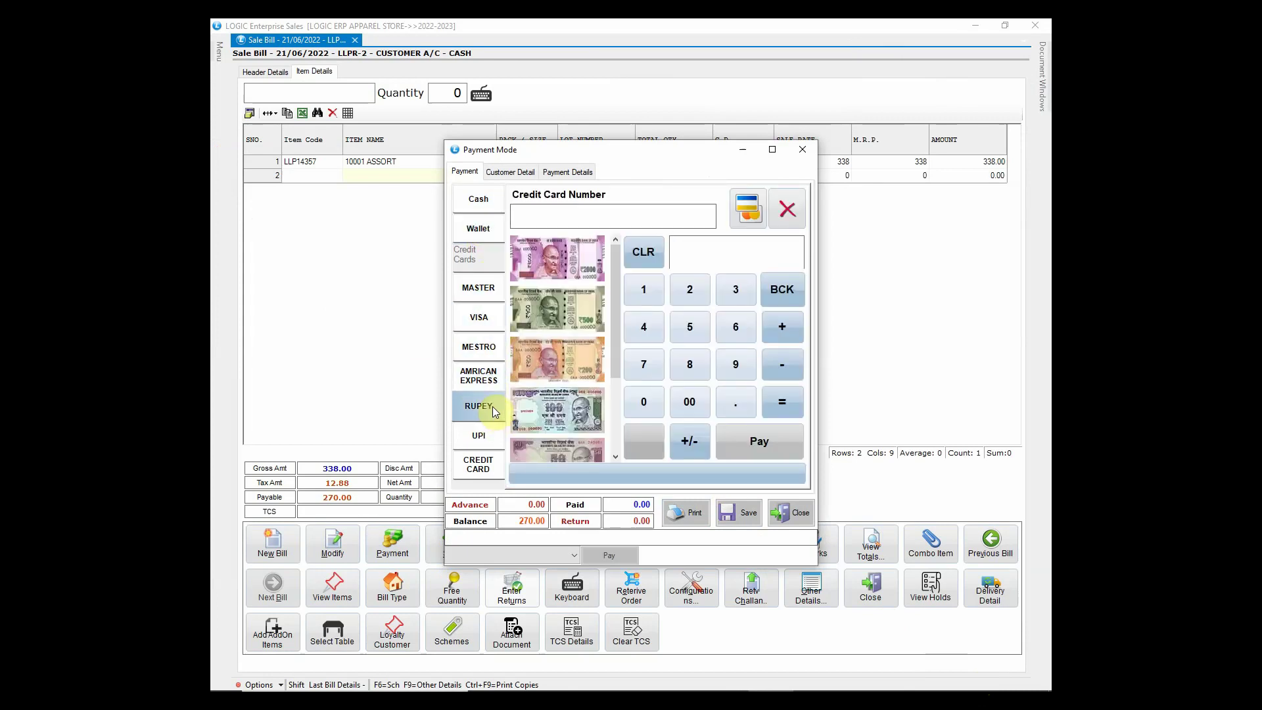
left_click(495, 437)
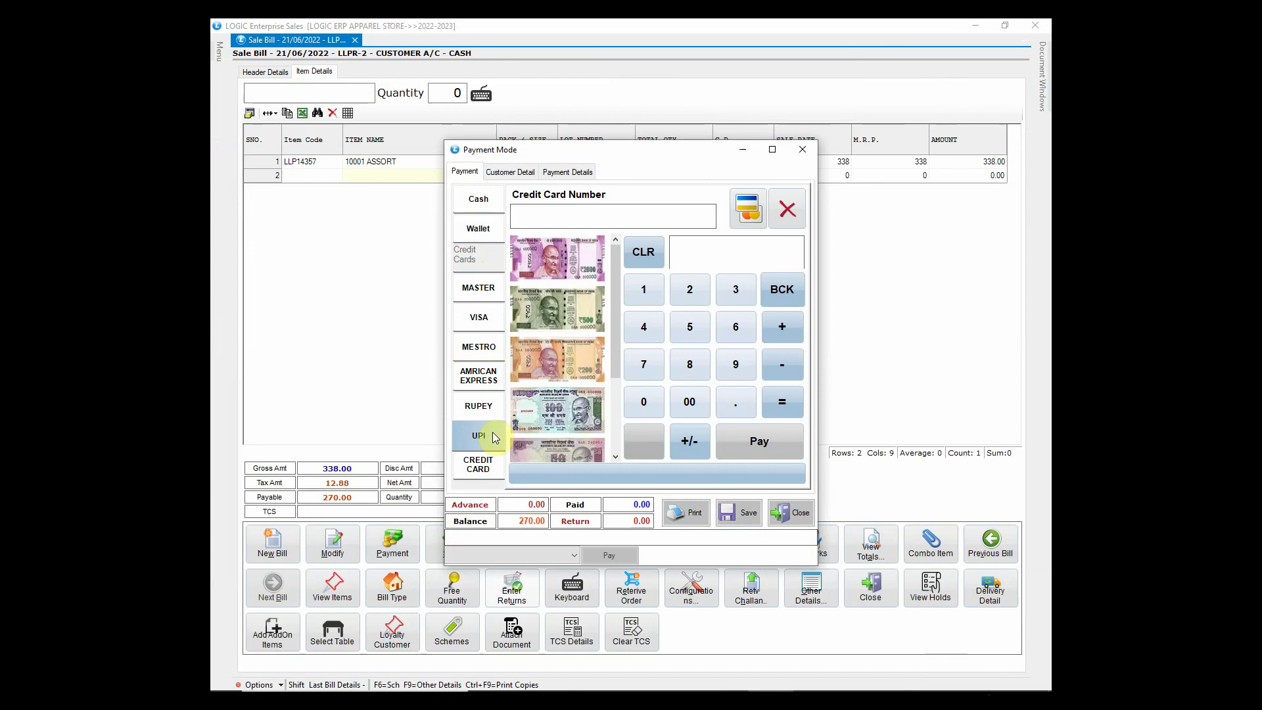
left_click(487, 463)
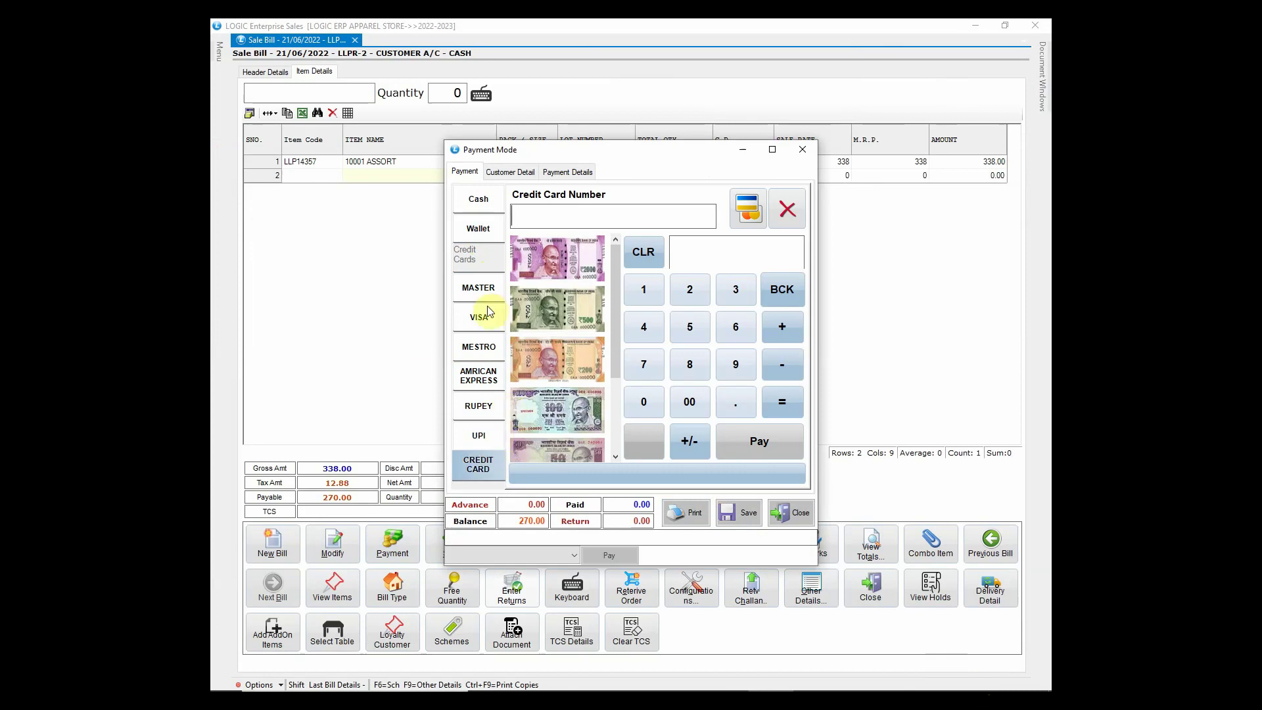
Step: Pay 500 in cash with the ₹500 note, then review the recorded payments
left_click(478, 200)
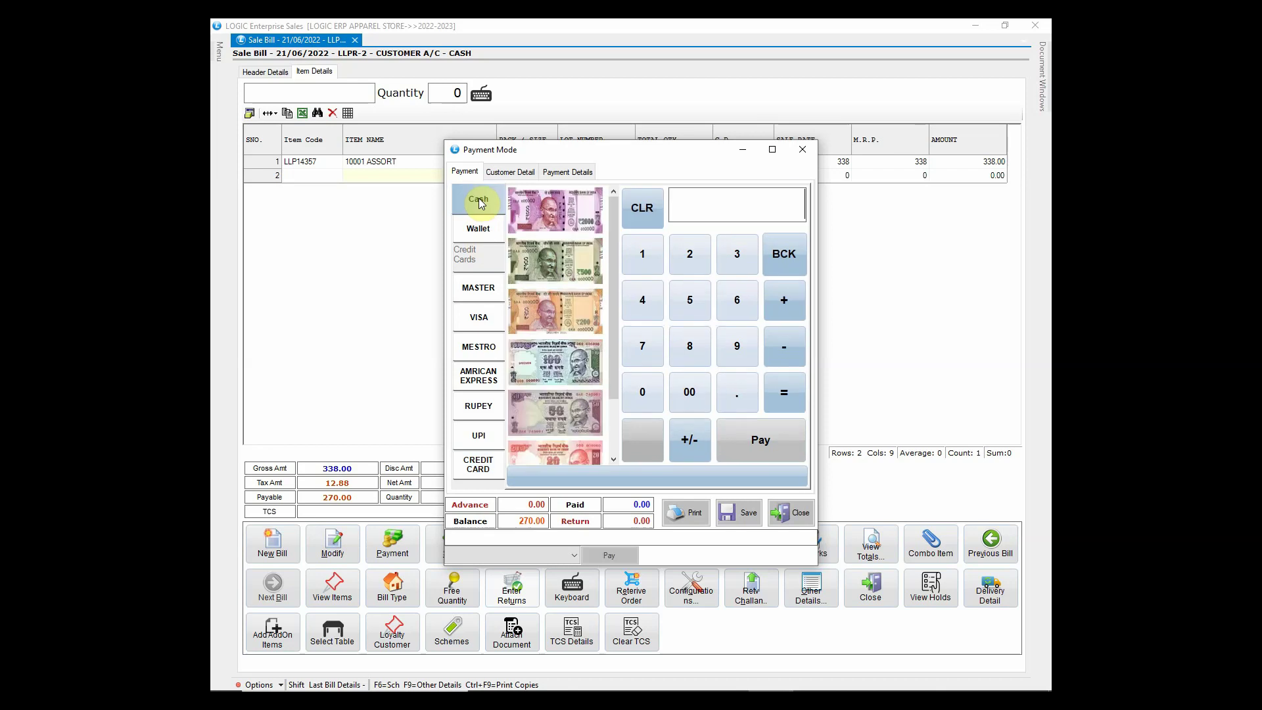
left_click(704, 206)
left_click(557, 266)
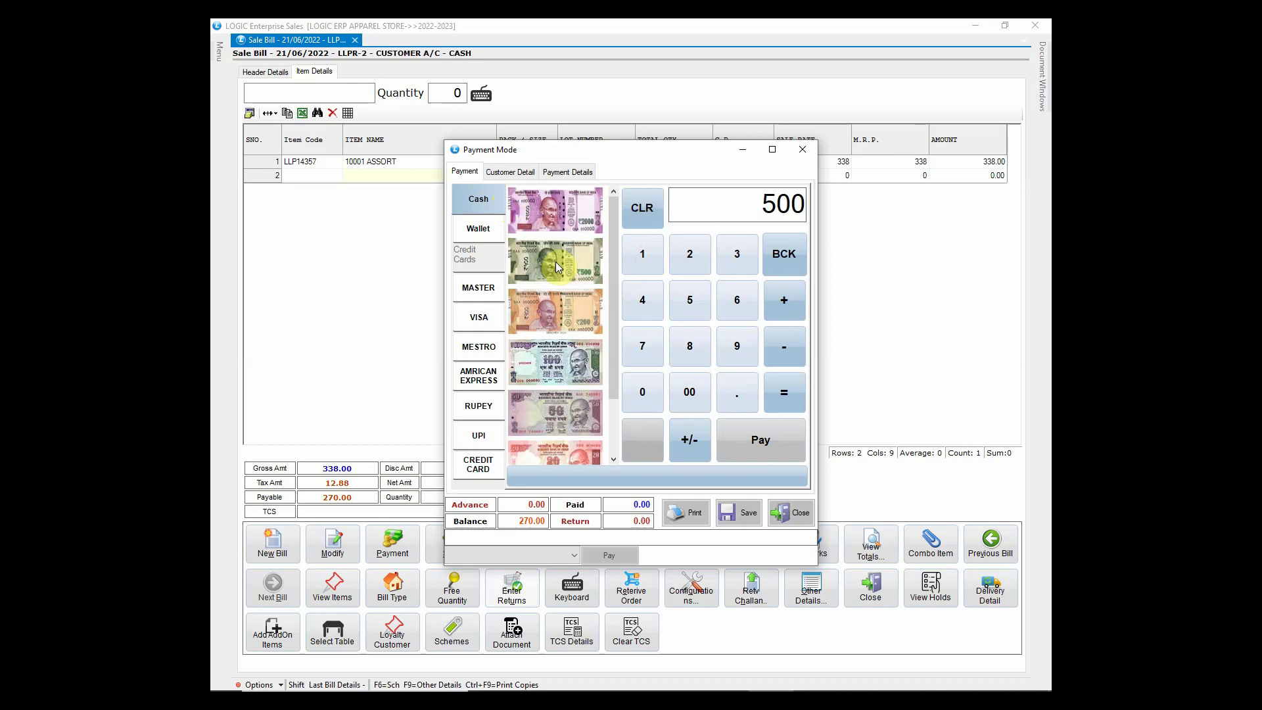
left_click(778, 444)
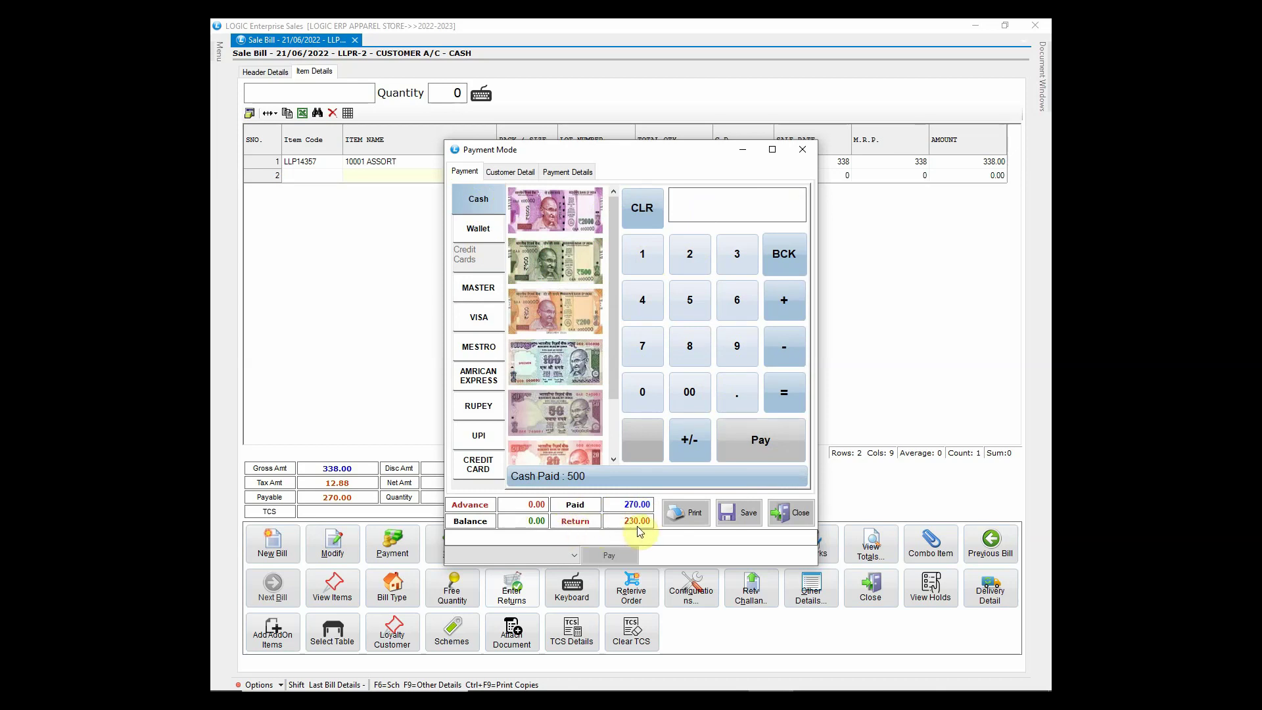
left_click(557, 172)
Step: Replace the 500.00 cash entry with a 200 cash payment
left_click(462, 241)
left_click(478, 197)
left_click(465, 171)
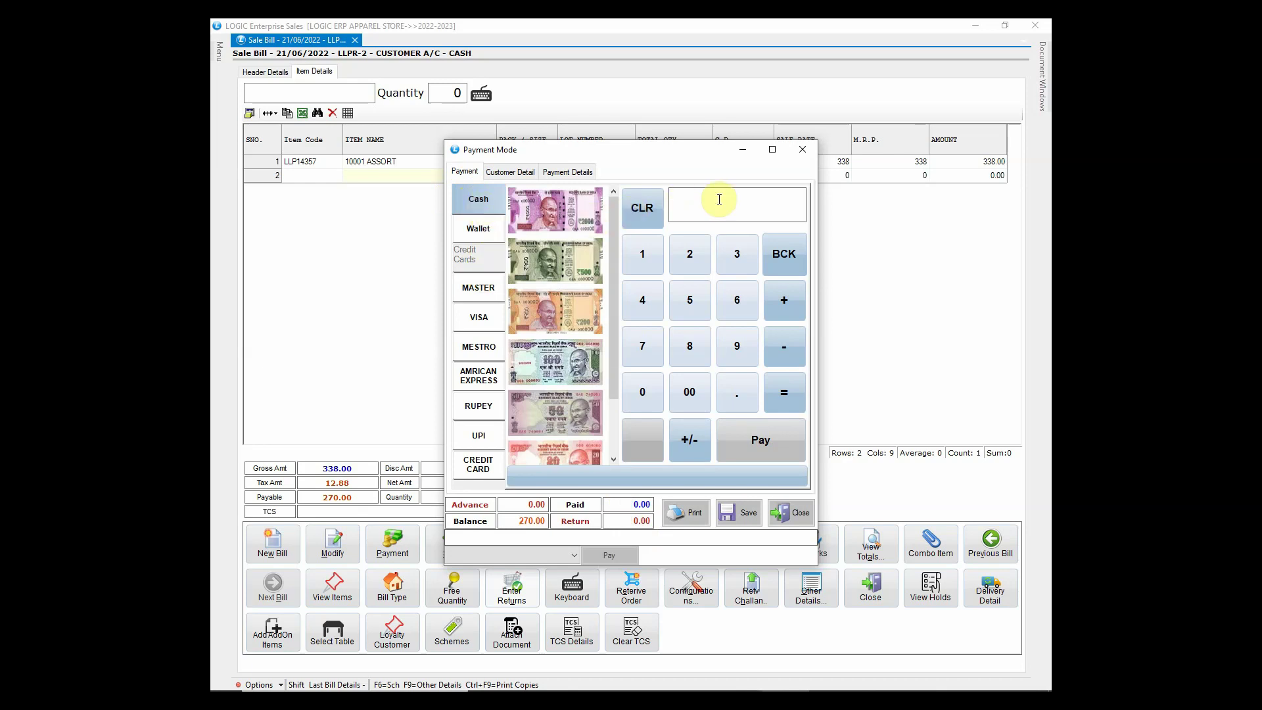
type("200")
left_click(793, 431)
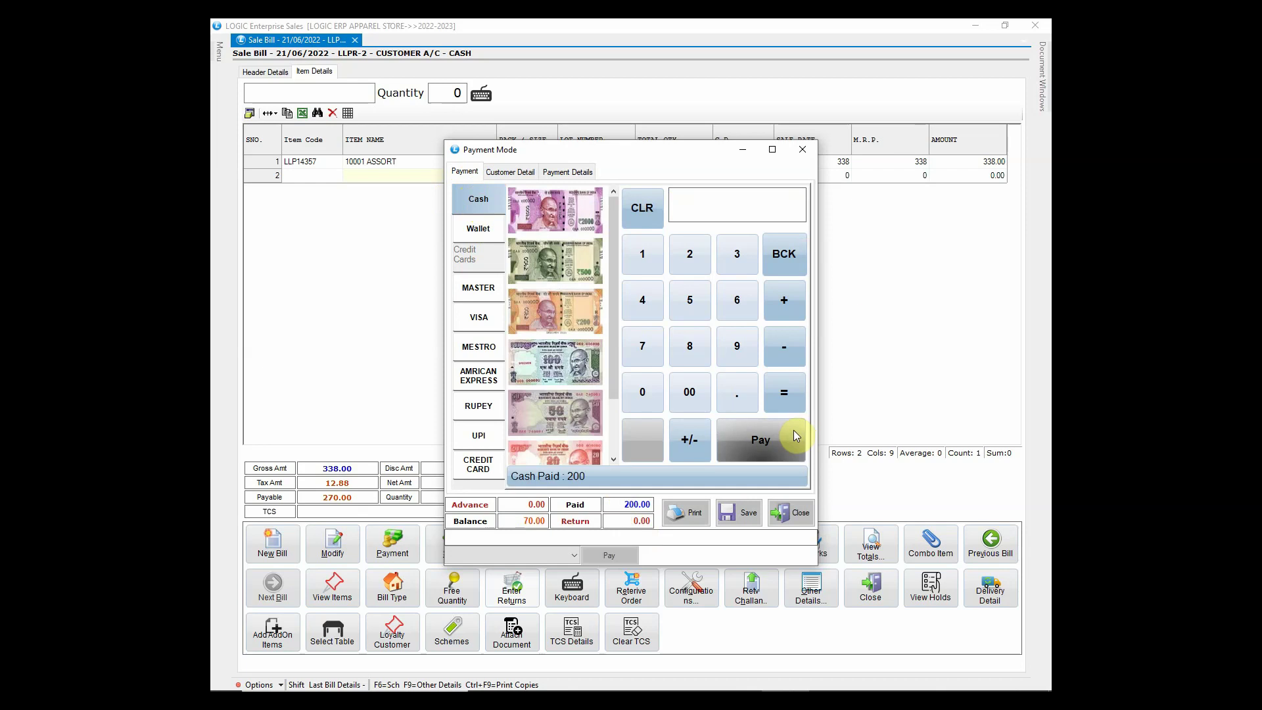
Step: Pay the remaining 70 by UPI with reference text UPI
left_click(478, 435)
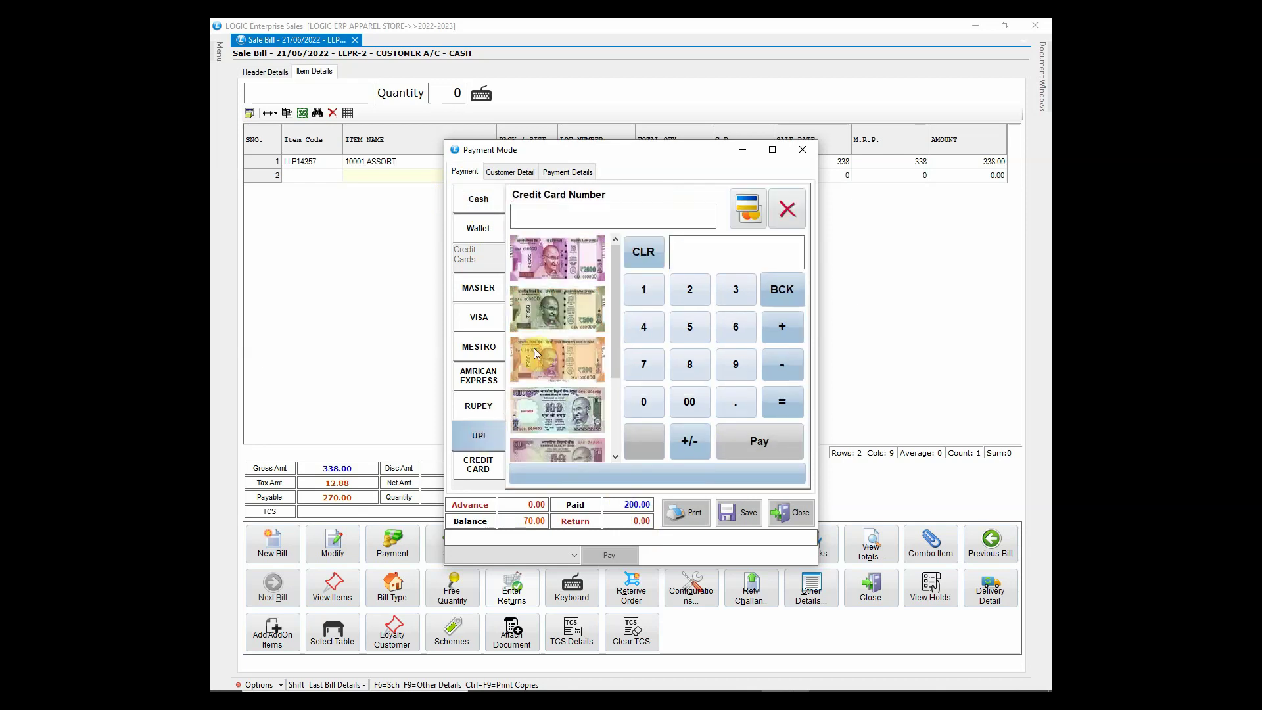
left_click(568, 215)
type("UPI")
left_click(751, 445)
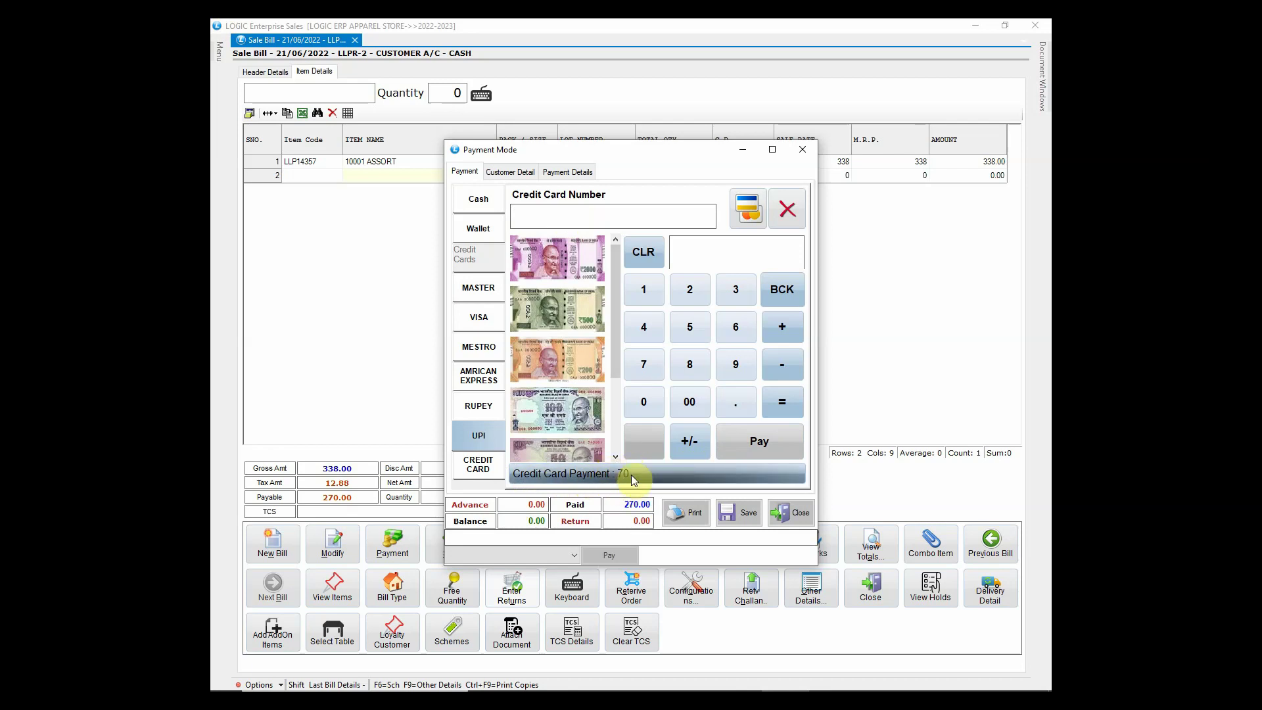
Step: Verify the 200.00 cash and 70.00 UPI entries and save the bill
left_click(566, 172)
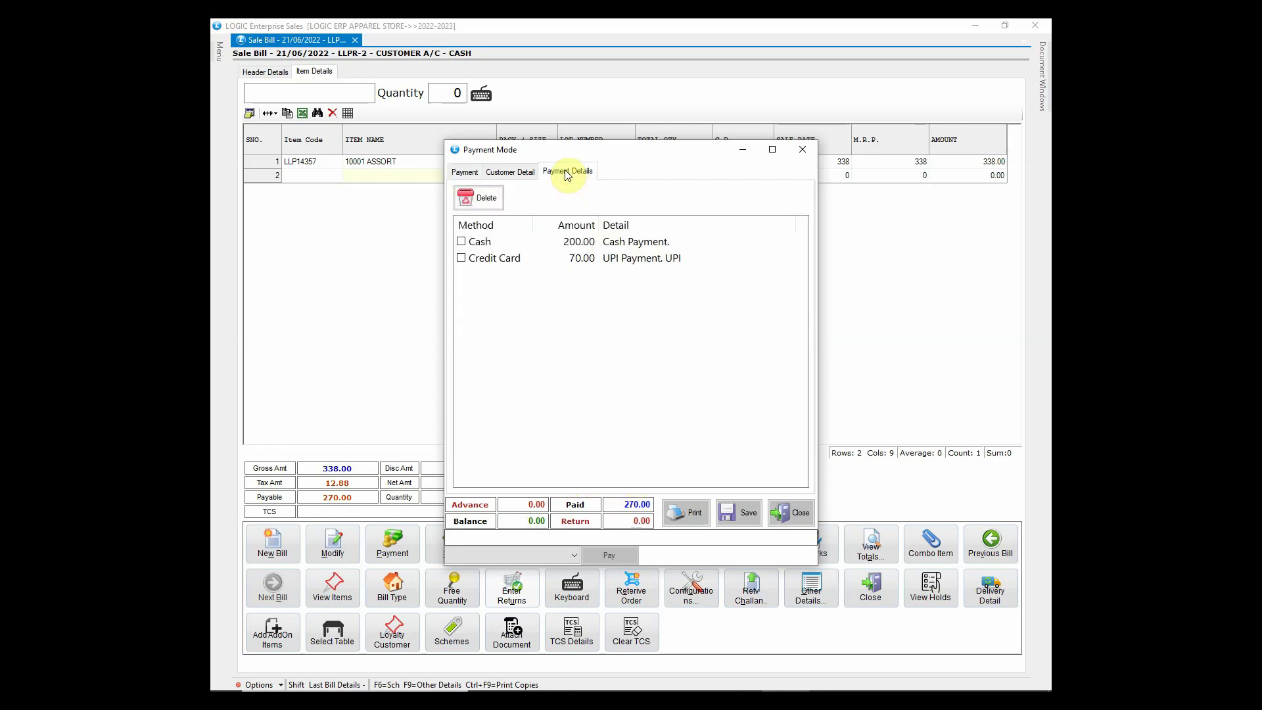
left_click(634, 242)
left_click(645, 258)
left_click(646, 245)
left_click(647, 261)
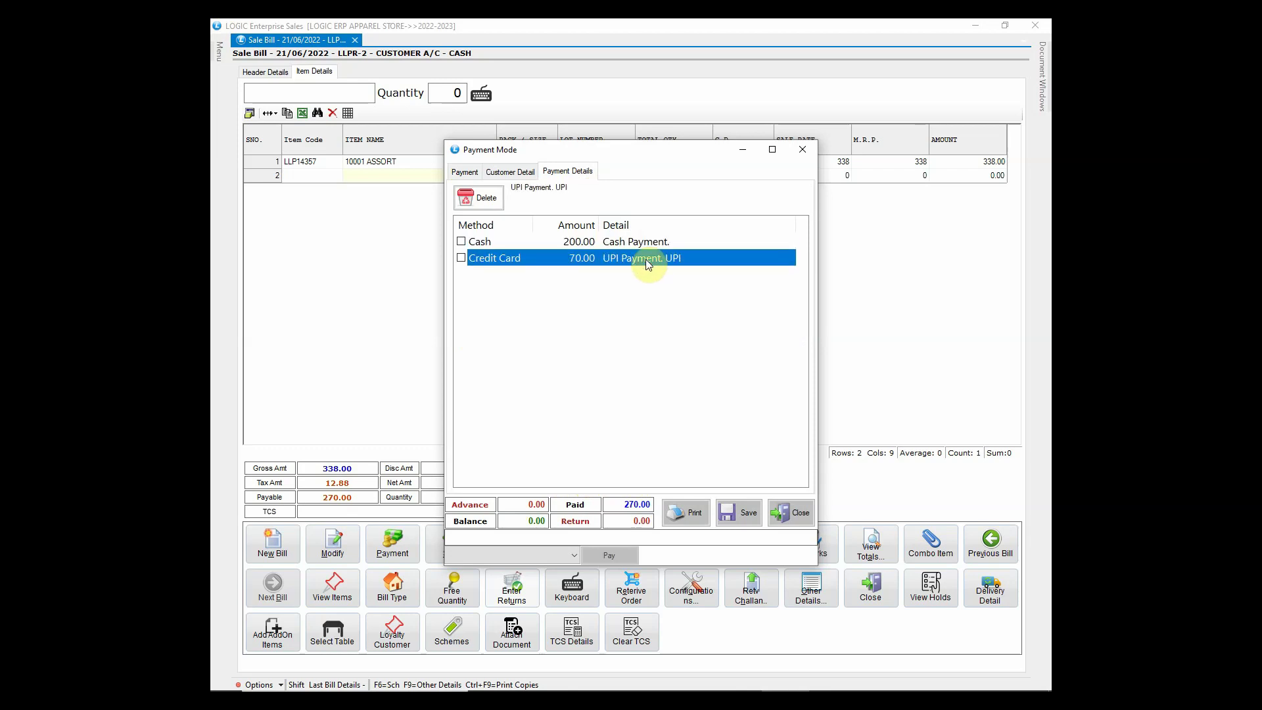
left_click(465, 172)
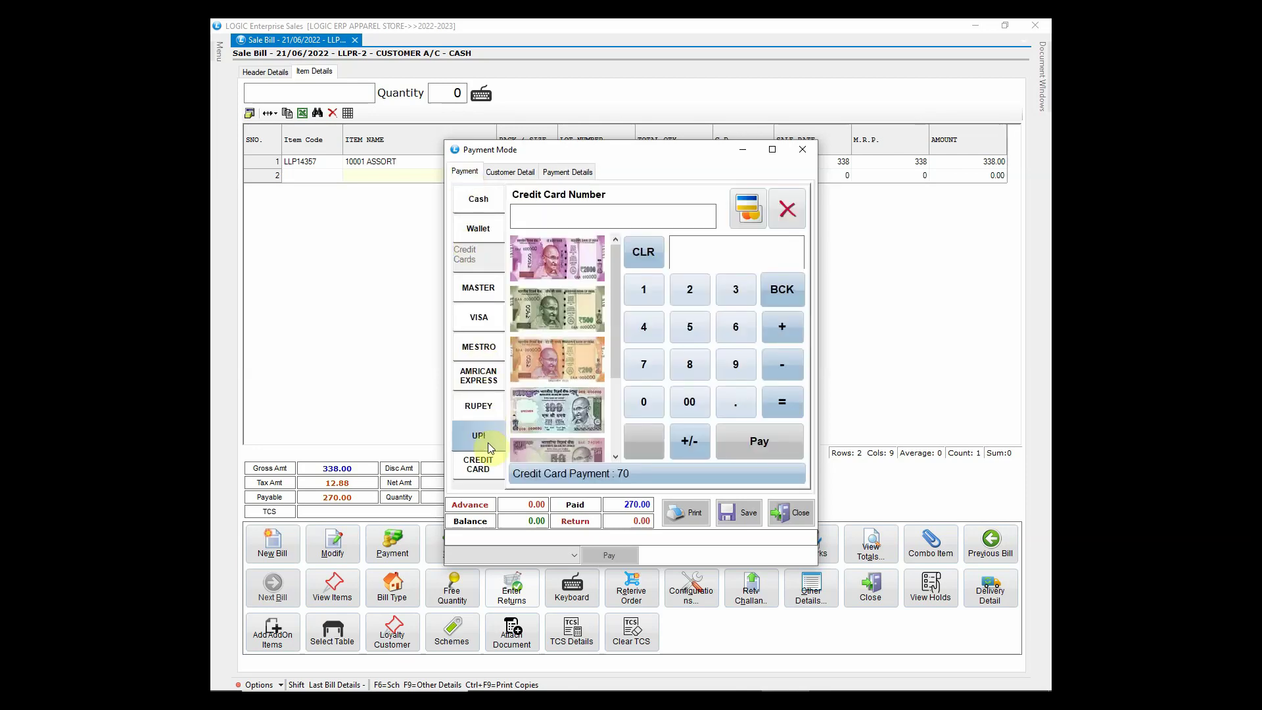
left_click(739, 512)
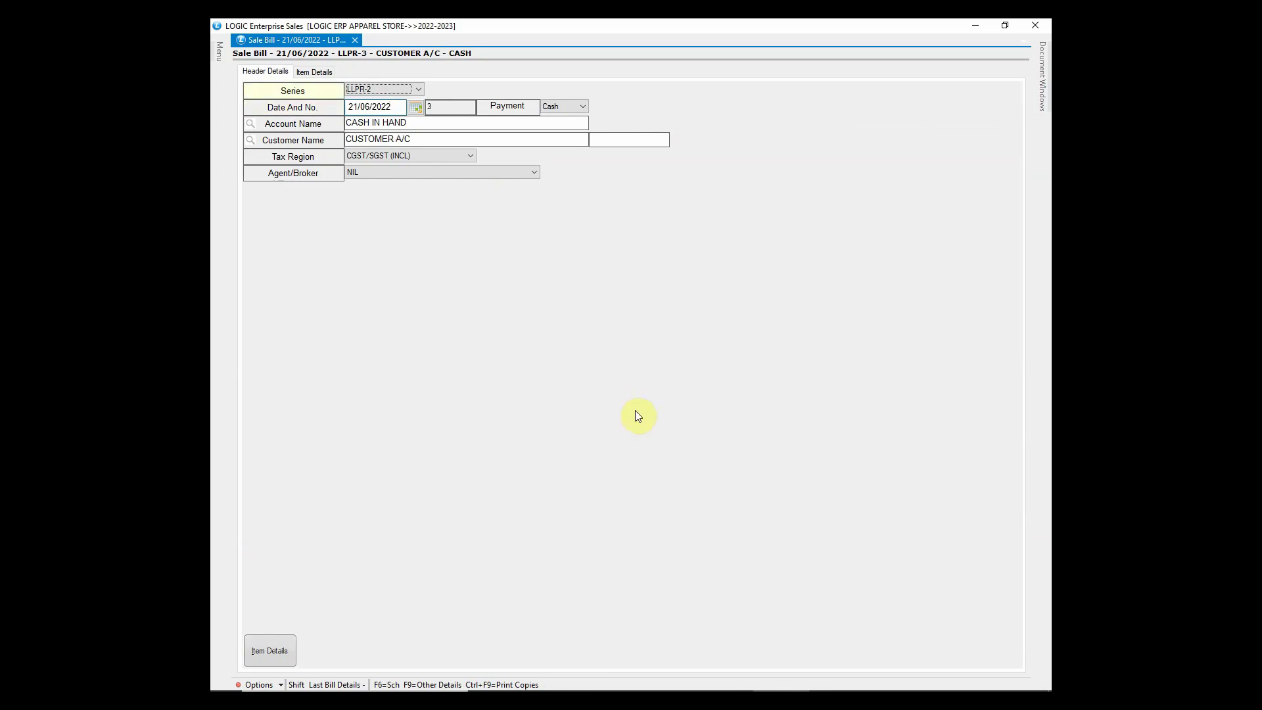
Step: Create and save a BANK-type account named ICICI BANK
left_click(1035, 25)
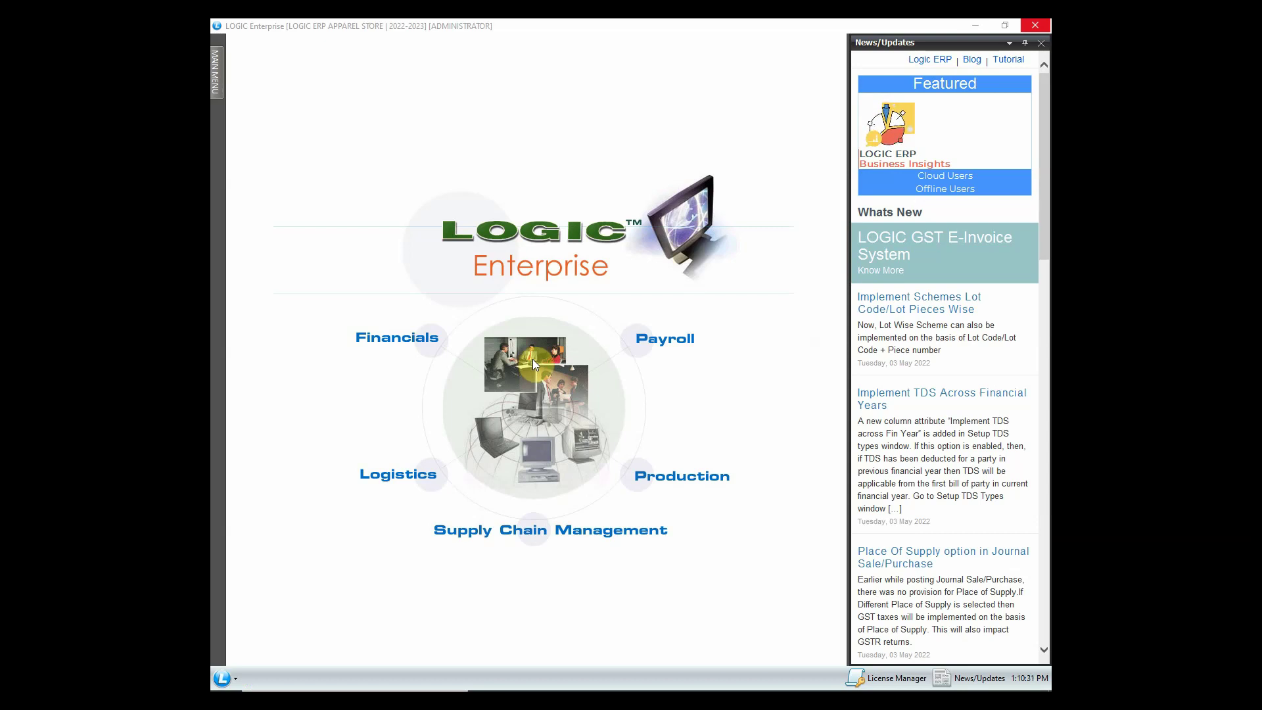
left_click(215, 81)
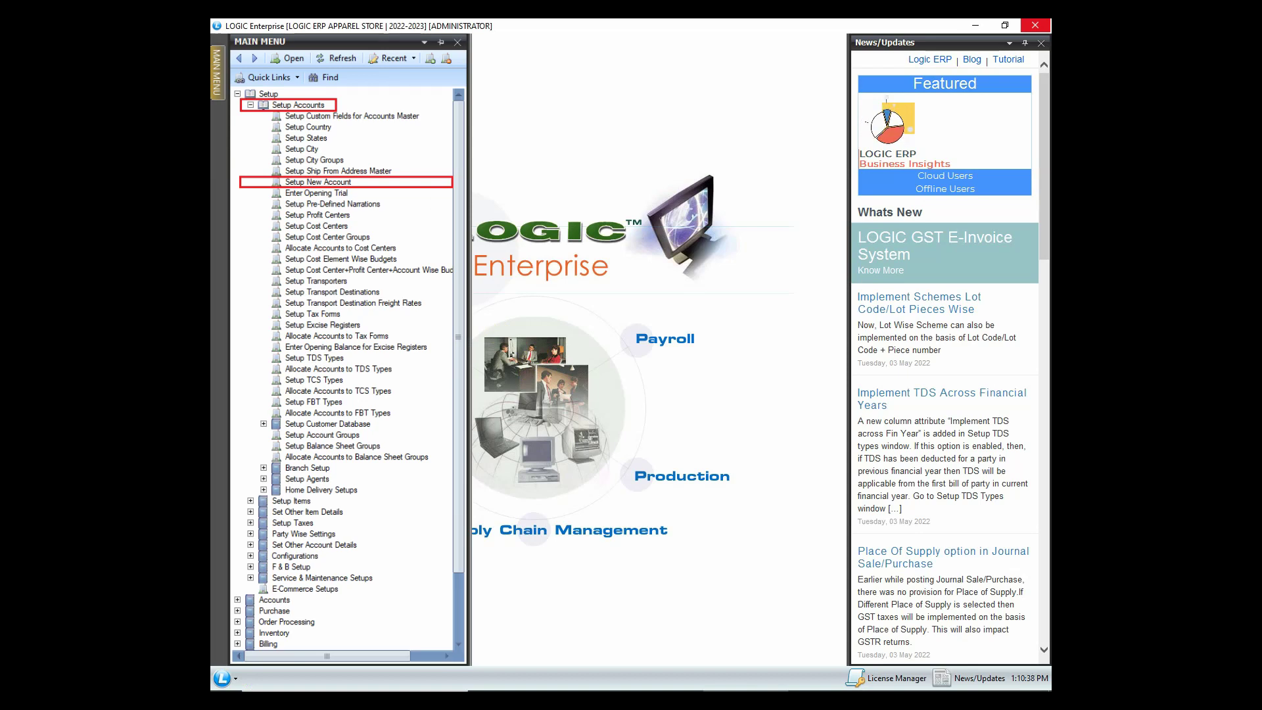
double_click(318, 181)
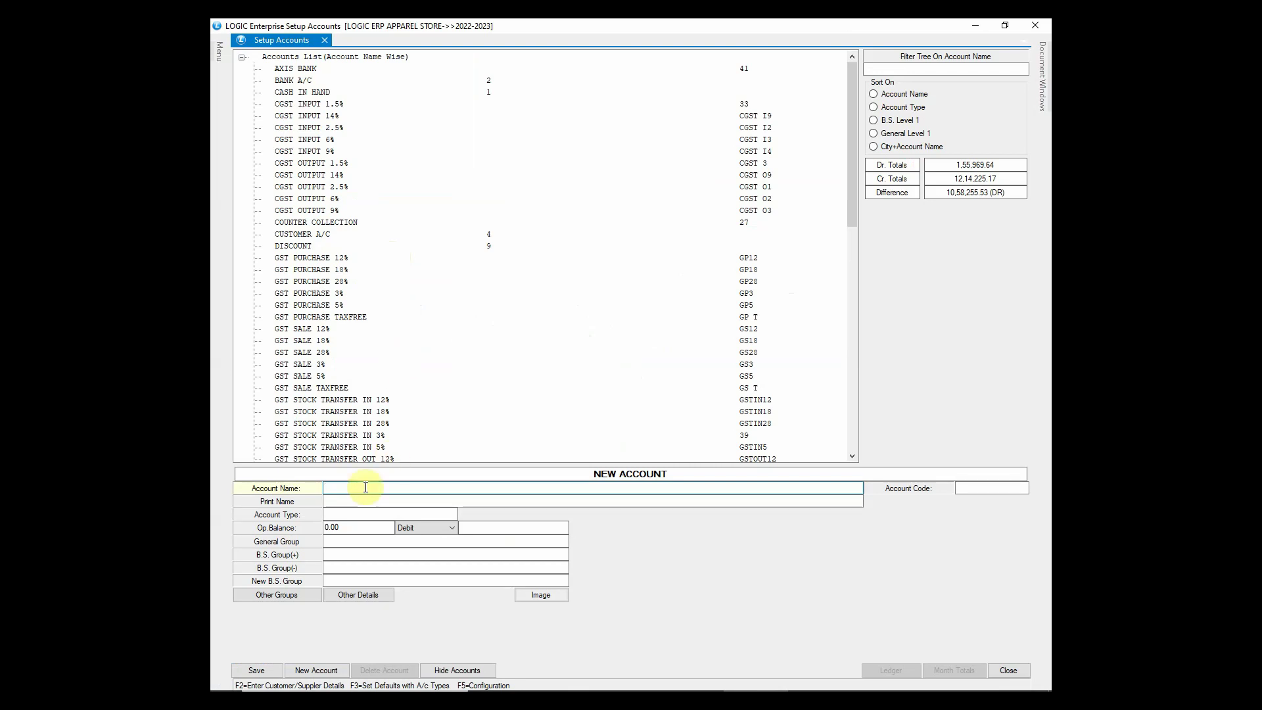
left_click(365, 487)
type("ICICI BANK")
key("Return")
key("Return")
type("B")
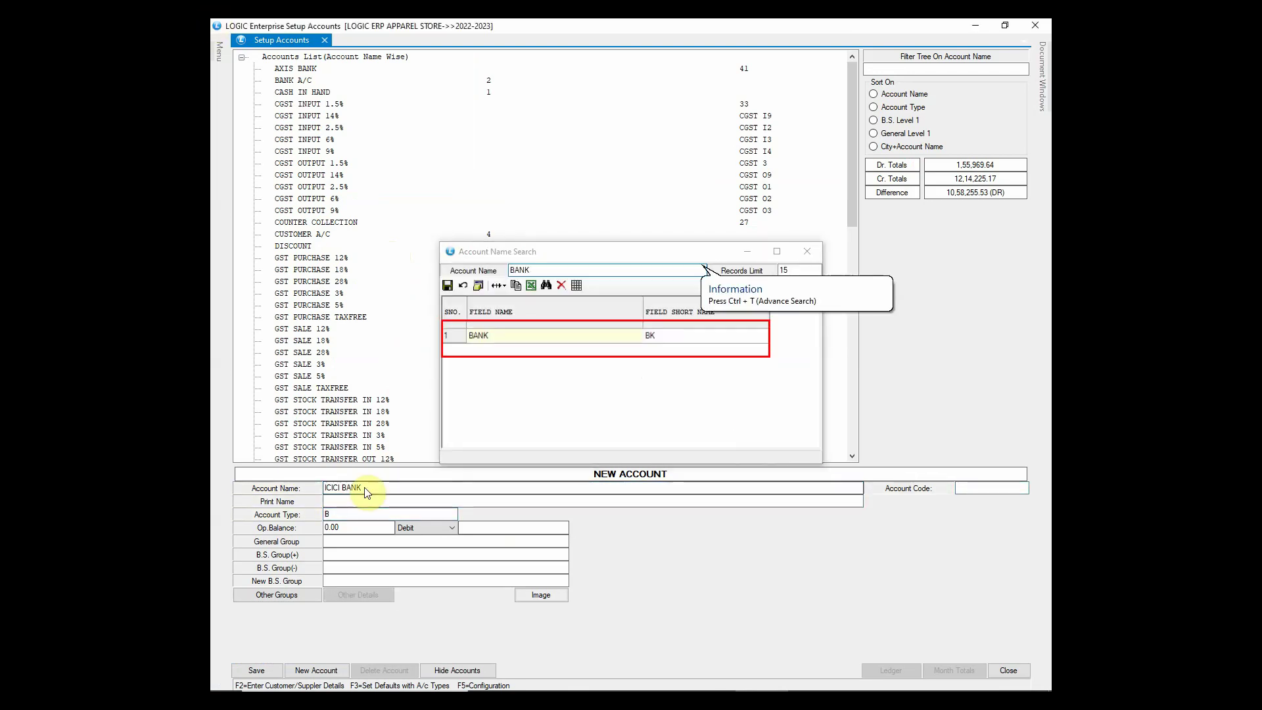
key("Return")
left_click(259, 671)
left_click(594, 408)
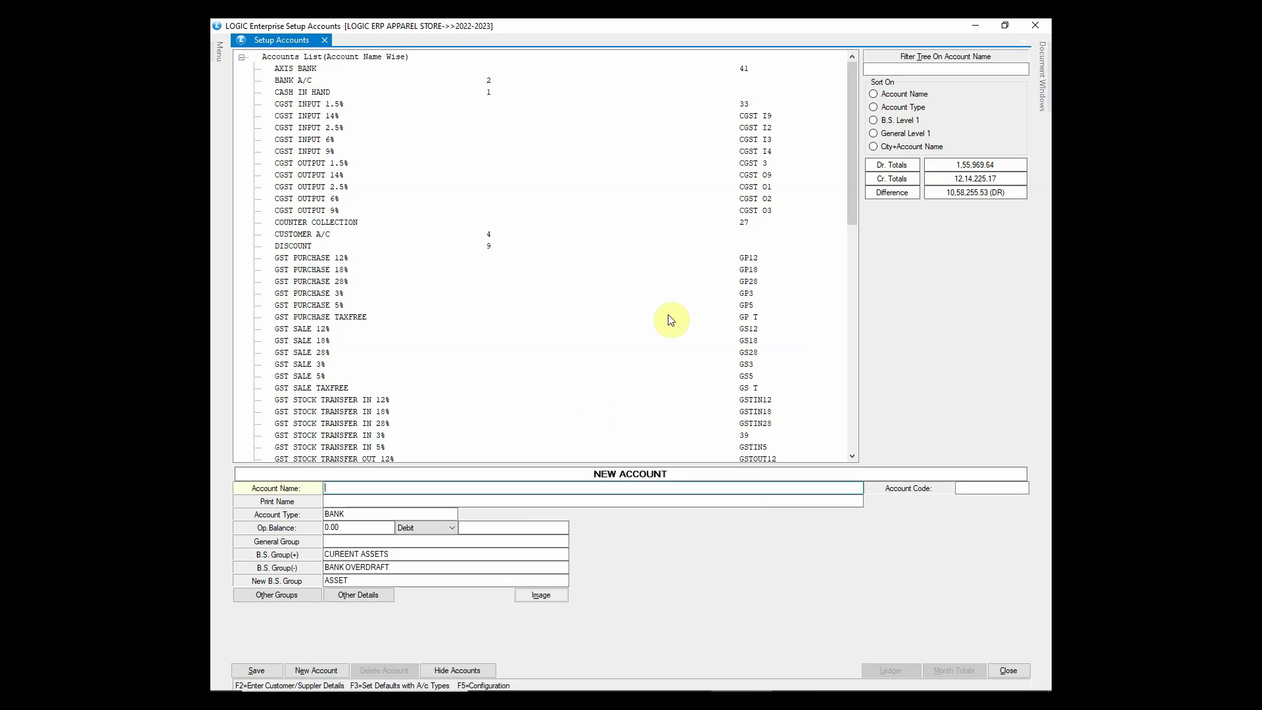
left_click(1035, 25)
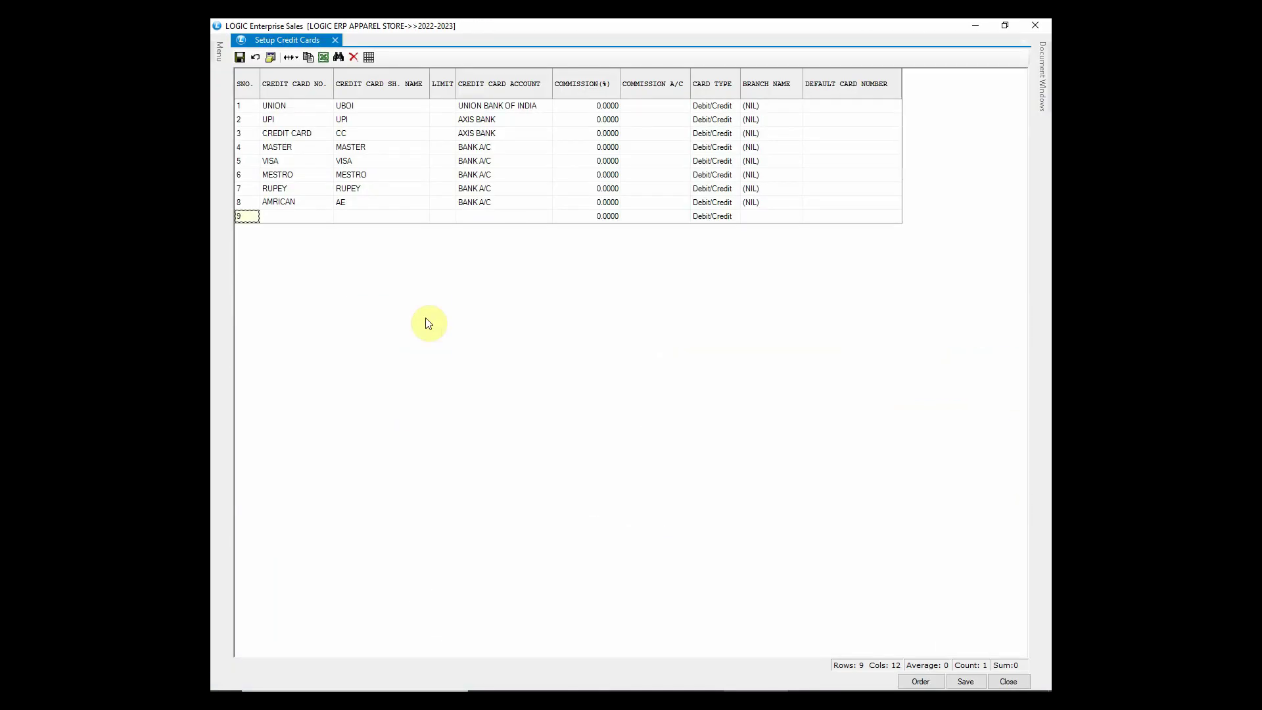
Step: Add card row 9 as ICICI, short name ICI, linked to ICICI BANK, and save it
left_click(303, 218)
type("ICICI")
key("Return")
type("ICI")
key("Return")
key("Return")
type("i")
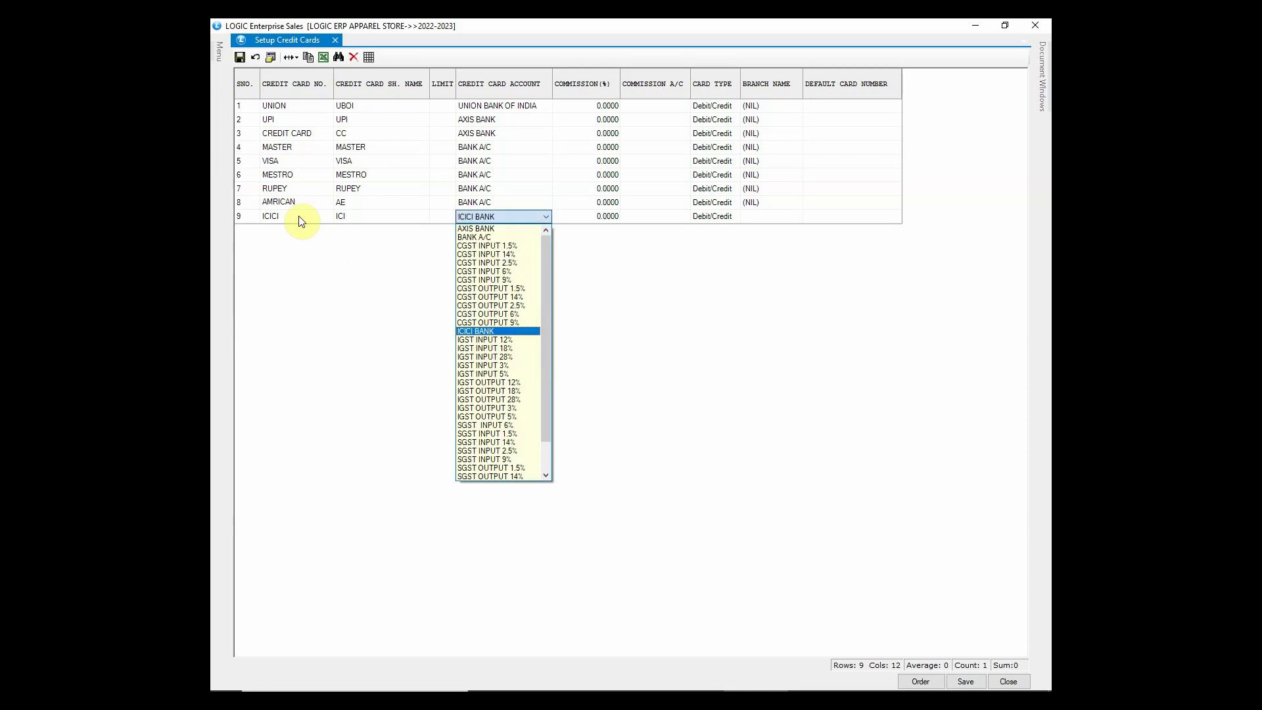
key("Return")
key("Return")
key("Return")
key("Return")
key("Return")
key("Return")
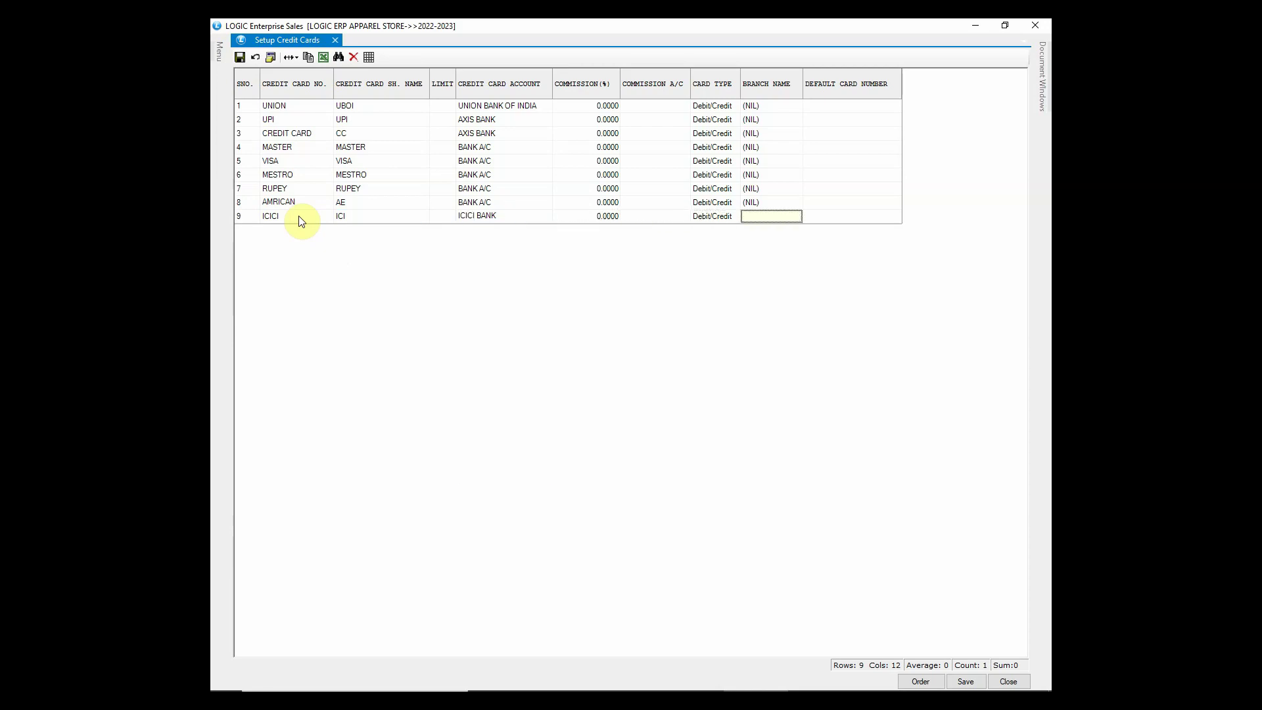
left_click(966, 680)
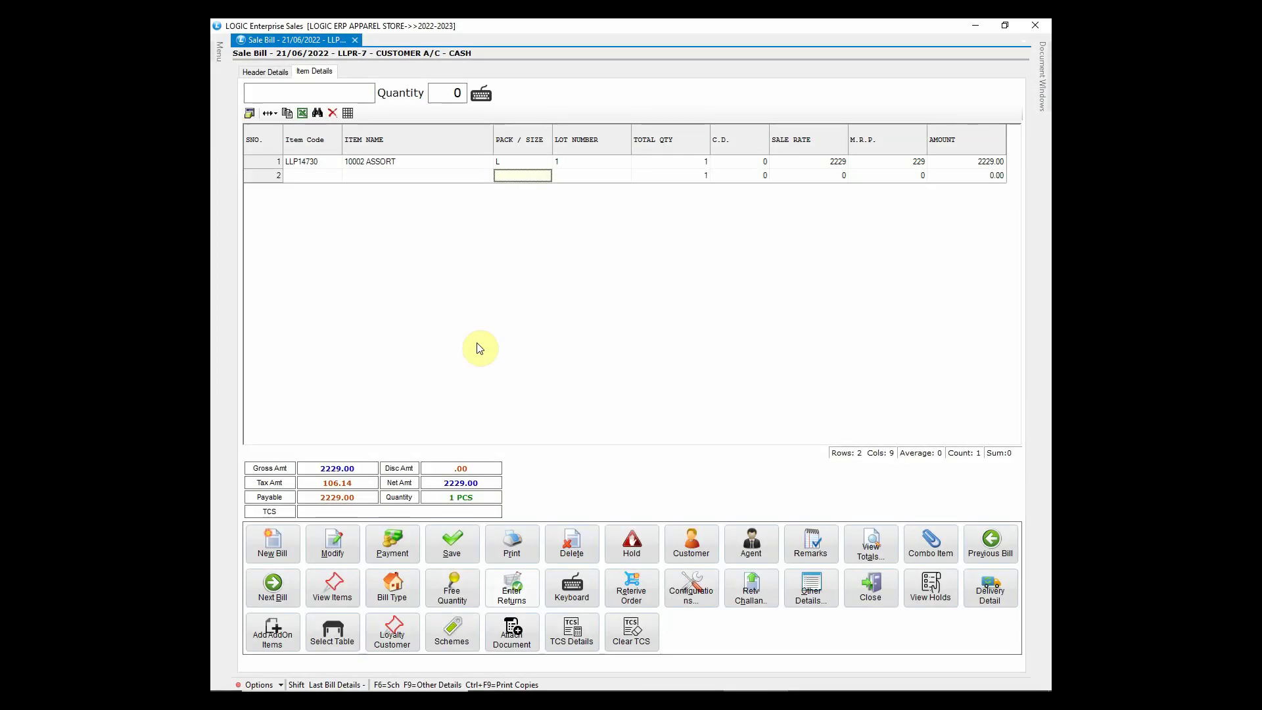
Step: Start payment for bill LLPR-7 and accept the flat 20% scheme discount
left_click(406, 543)
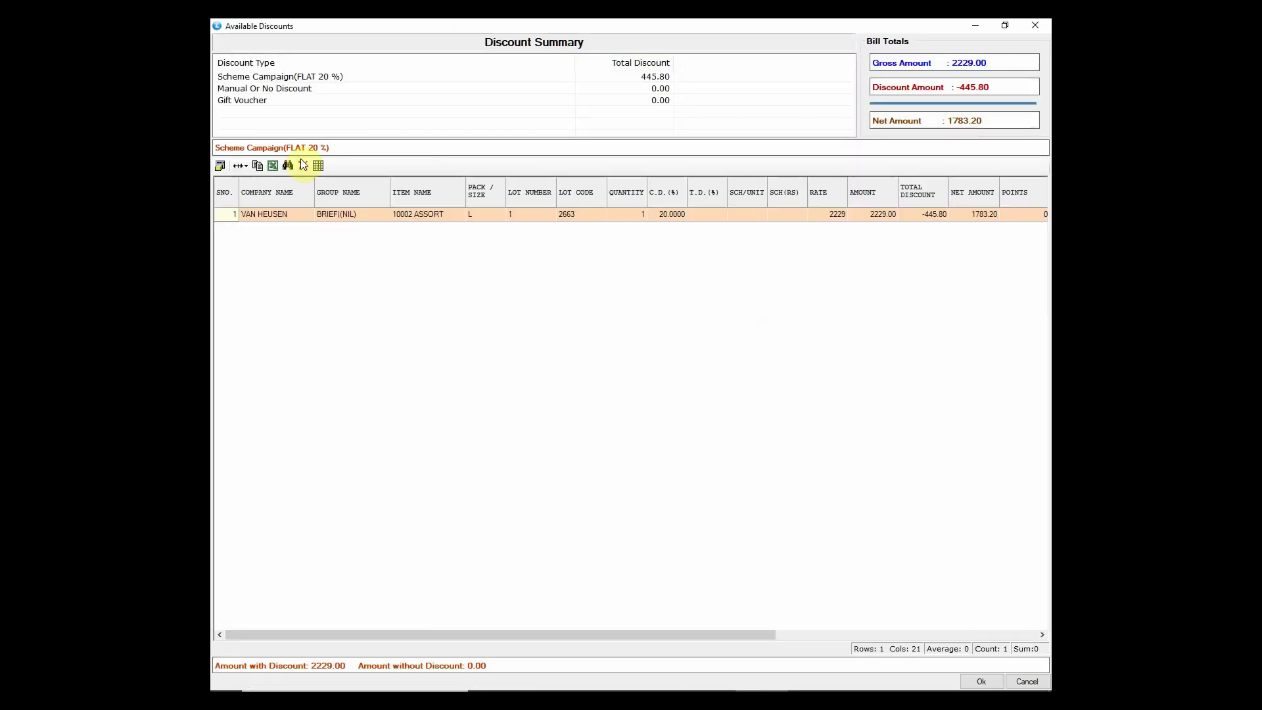
left_click(289, 78)
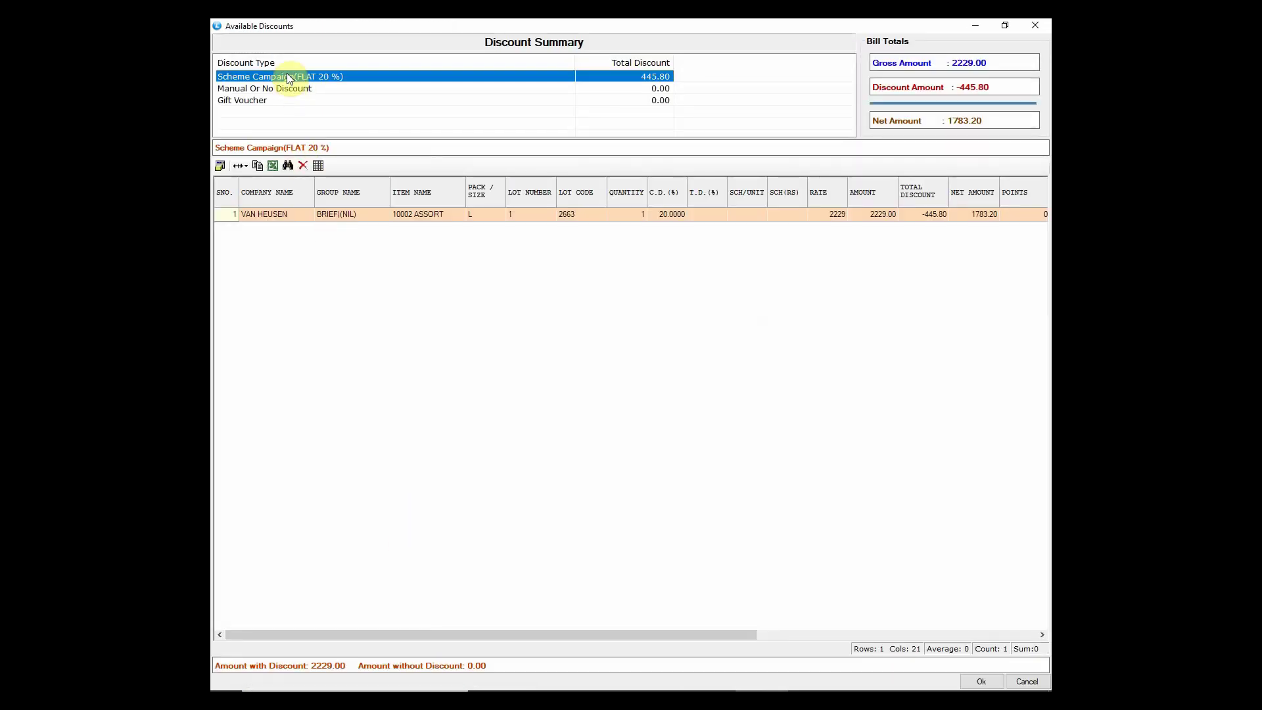
left_click(286, 217)
key("Return")
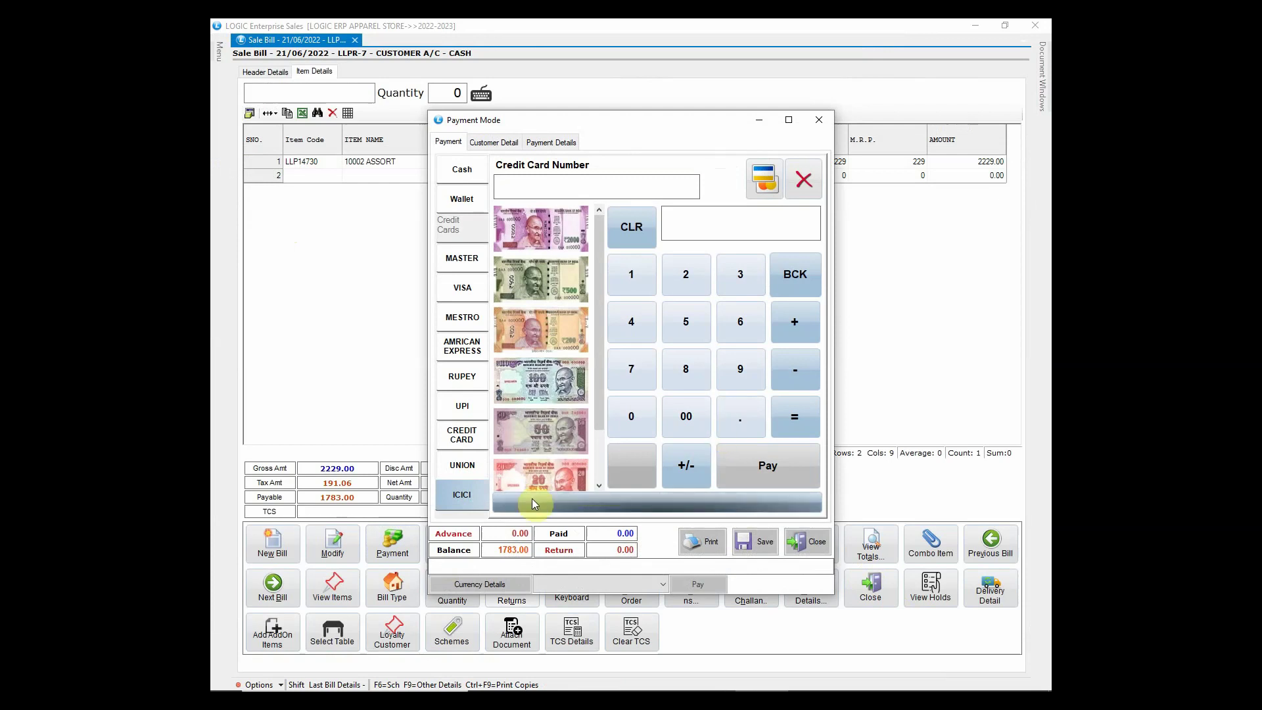
Step: Pay the full 1783.00 balance by ICICI card, entering ICICI as card number
left_click(460, 501)
left_click(569, 192)
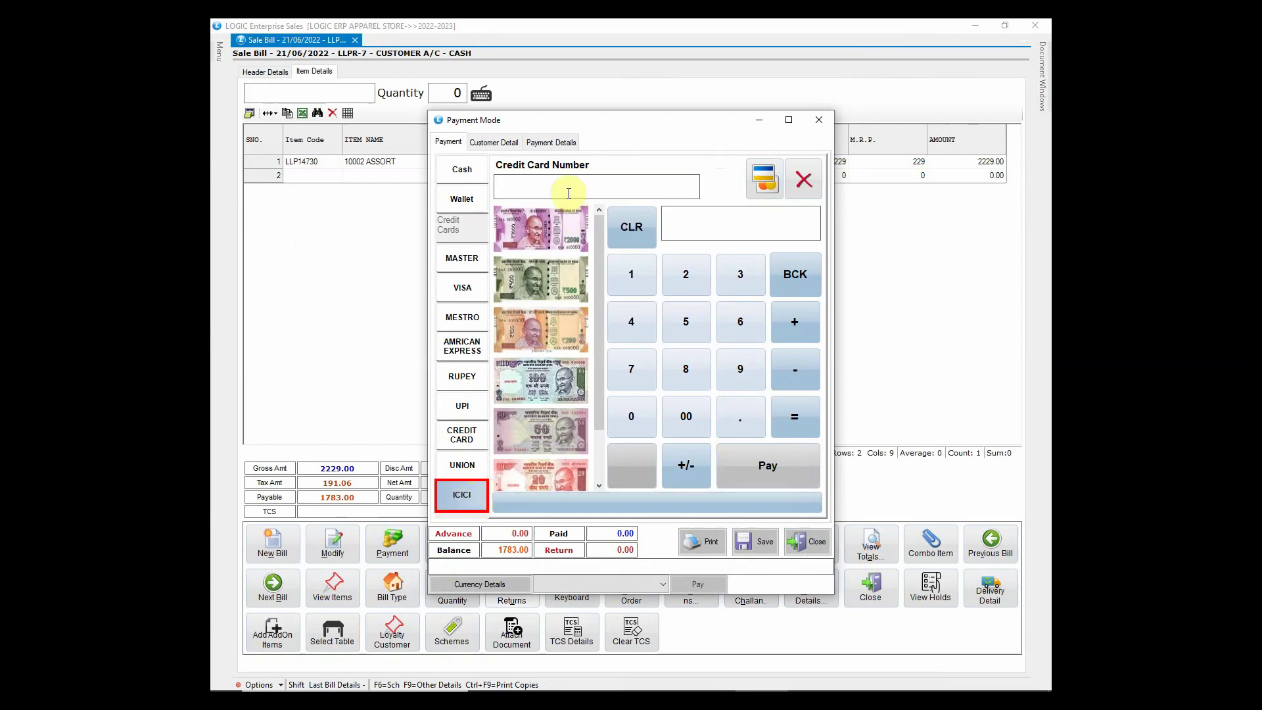
type("ICICI")
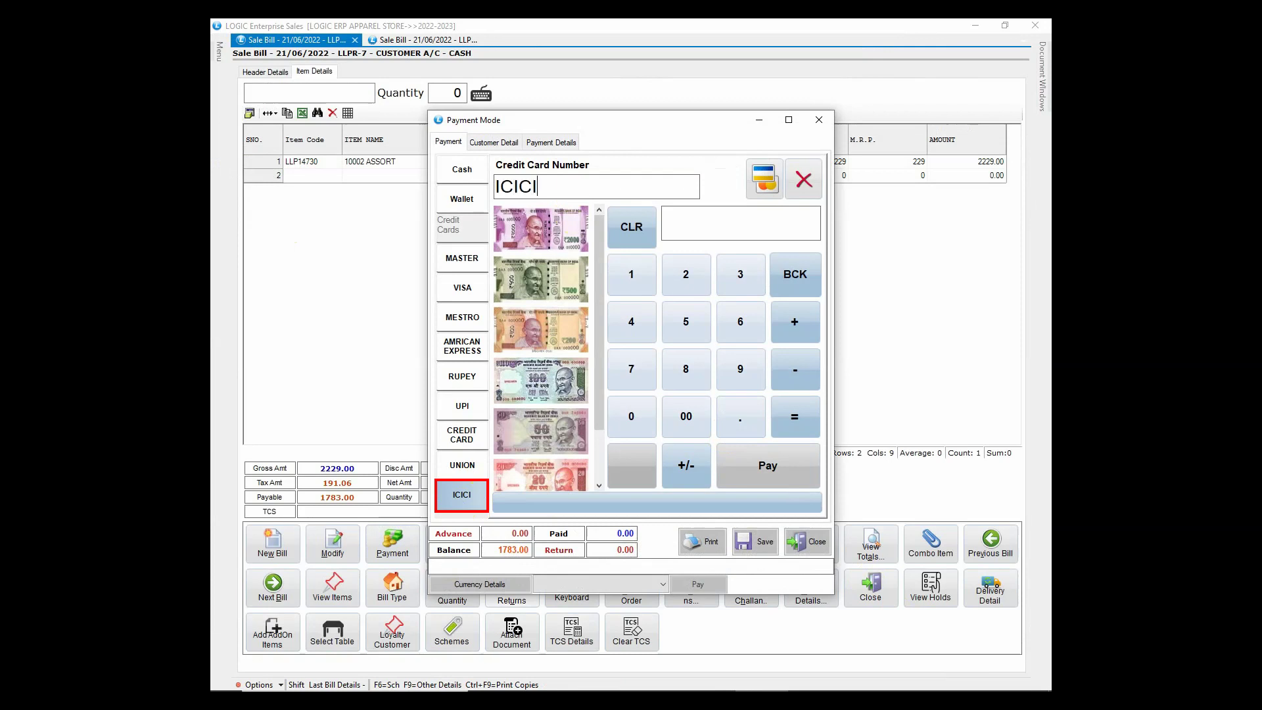
left_click(776, 462)
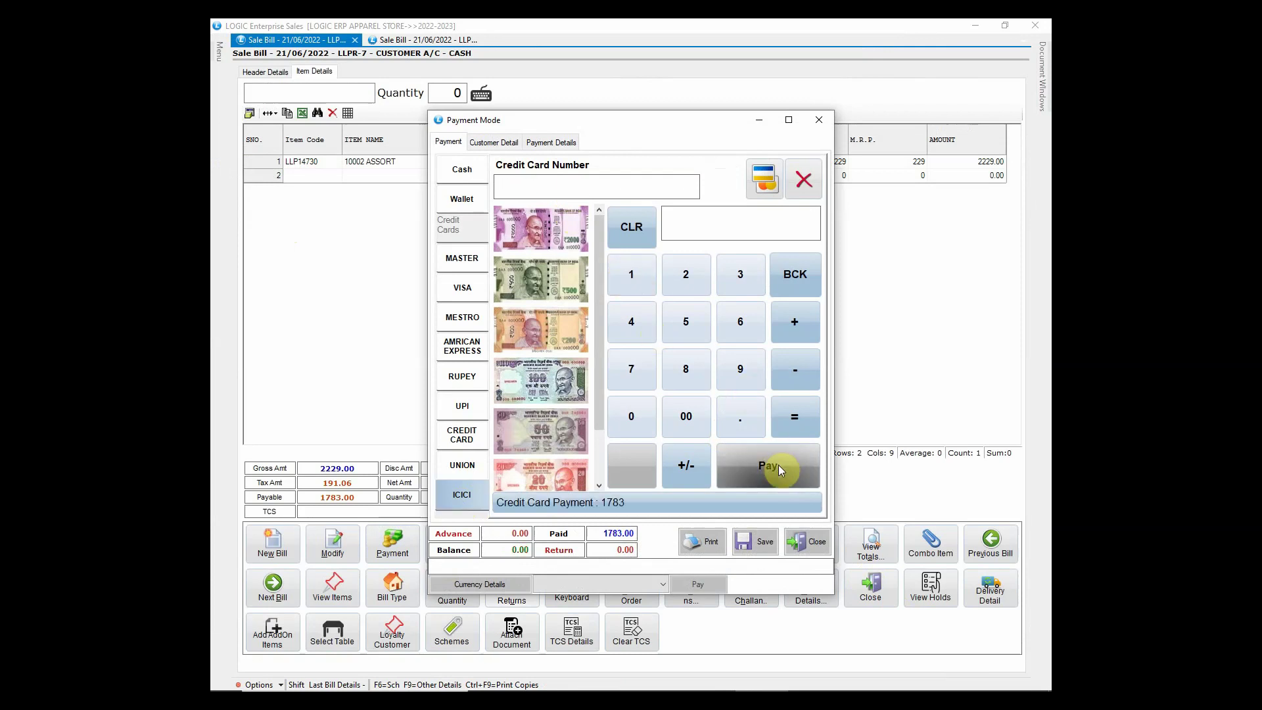
left_click(616, 513)
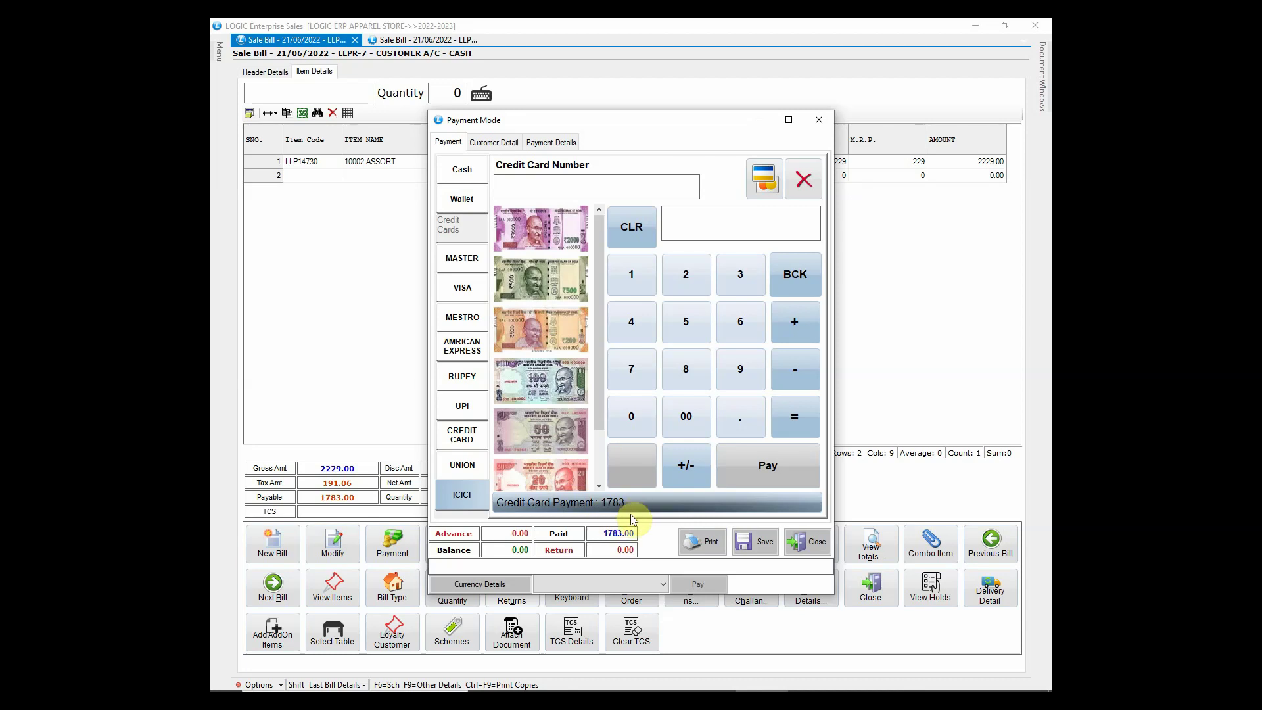
Step: Check the ICICI credit card entry in Payment Details and save the bill
left_click(547, 143)
left_click(457, 213)
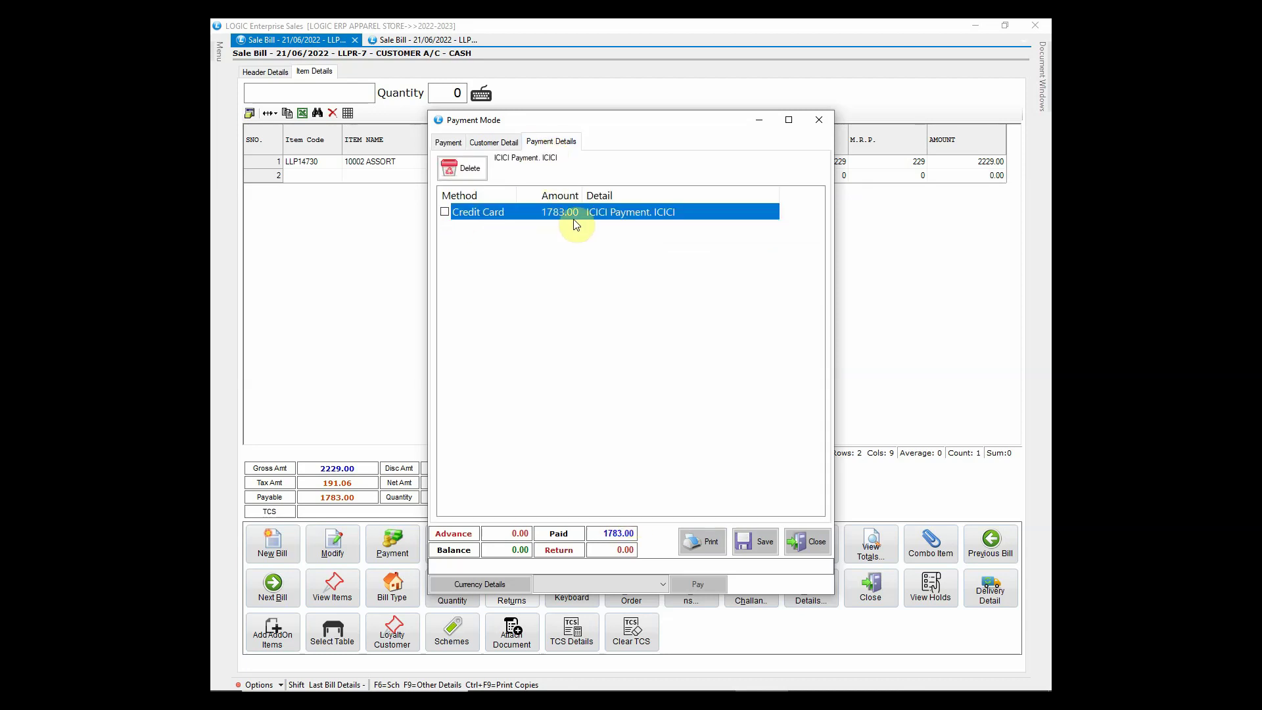
left_click(763, 550)
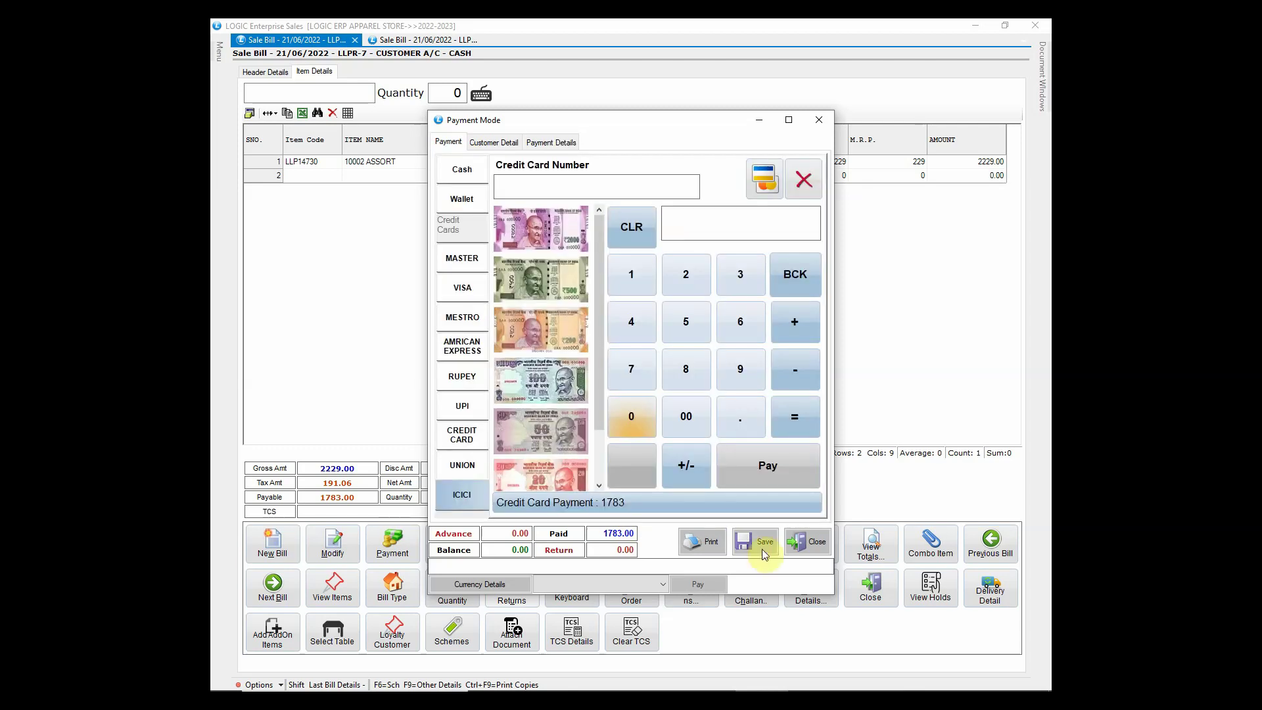
left_click(763, 549)
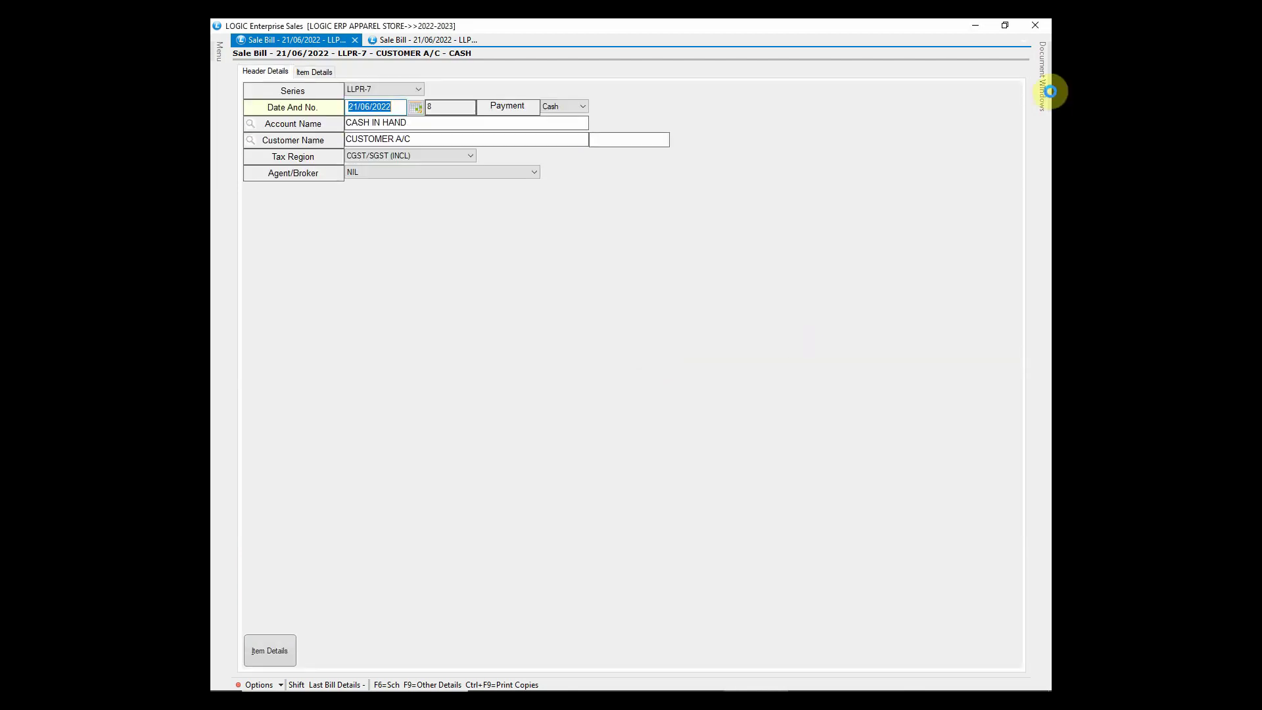
Step: Close Sales and open the daily sale report from Reports/Queries > Sale Registers
left_click(1037, 28)
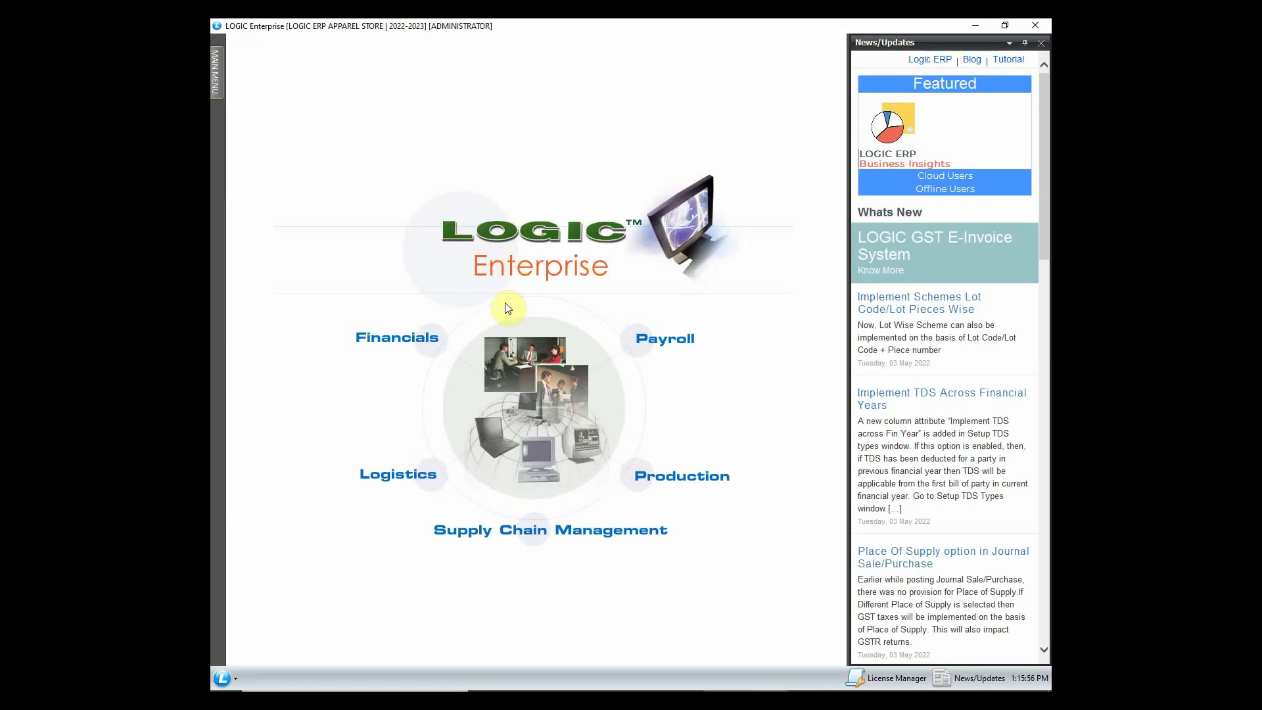
left_click(214, 77)
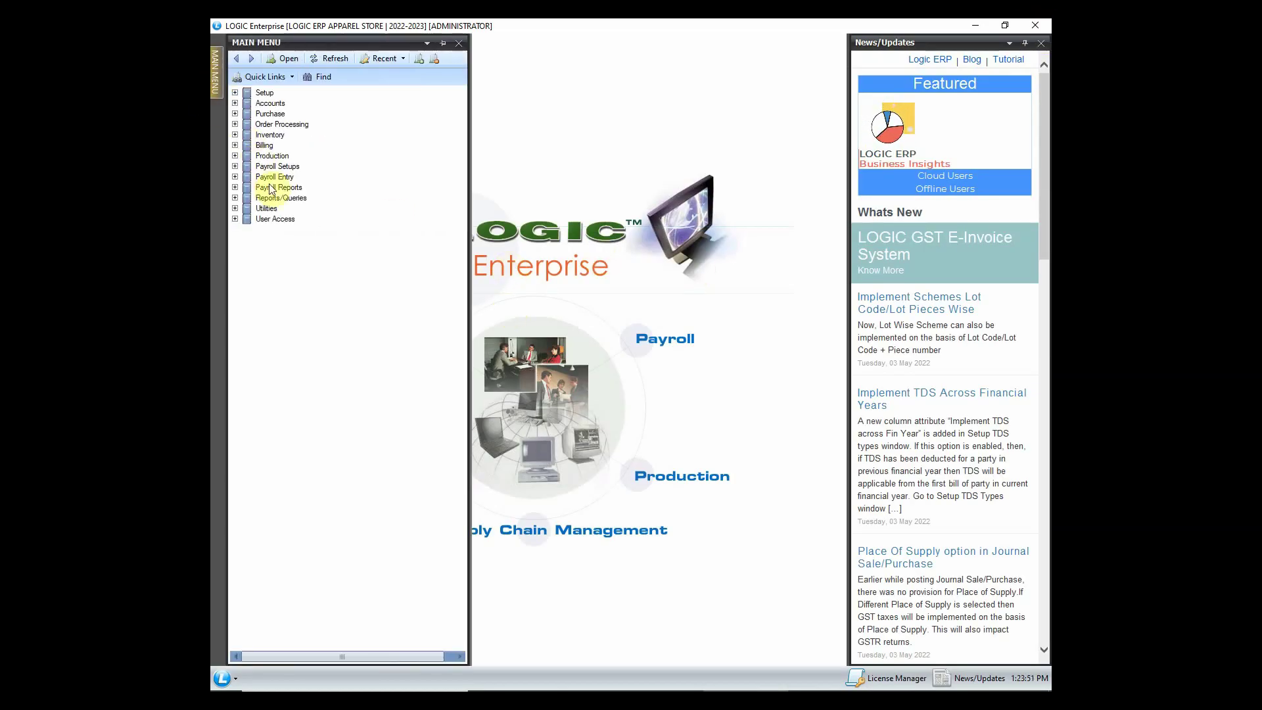
left_click(263, 188)
left_click(250, 199)
left_click(235, 197)
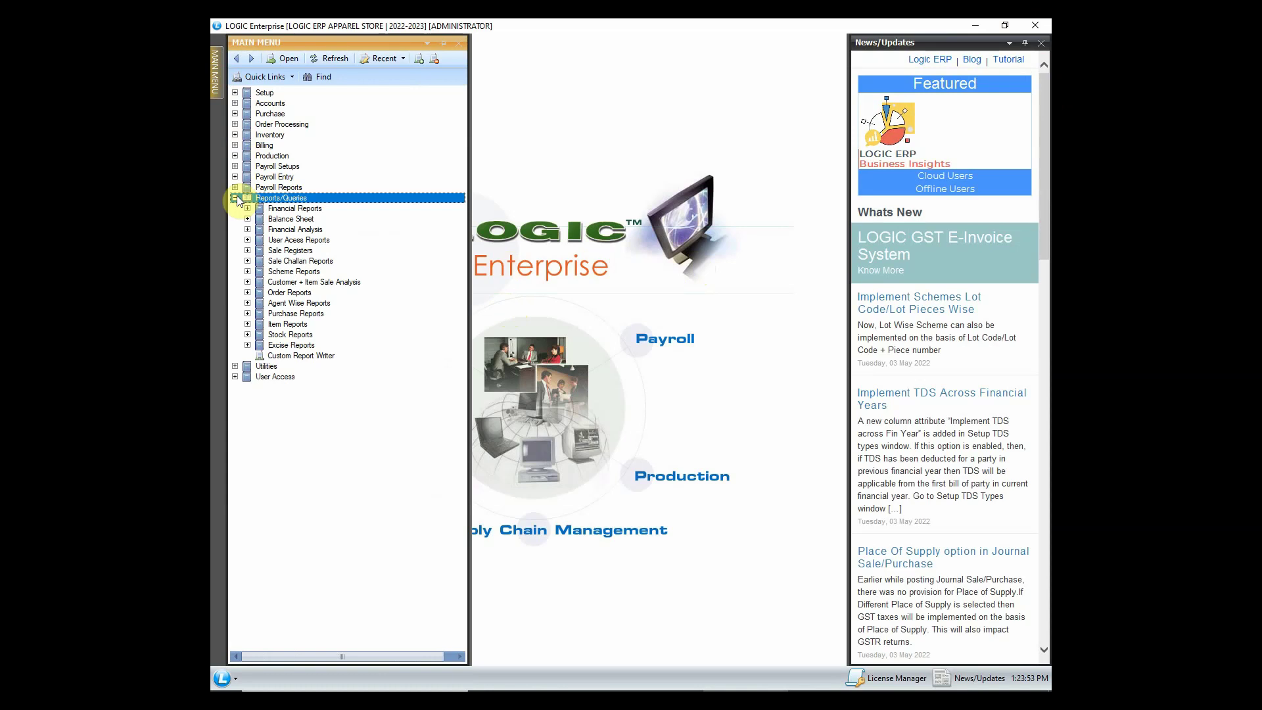
left_click(254, 250)
left_click(247, 249)
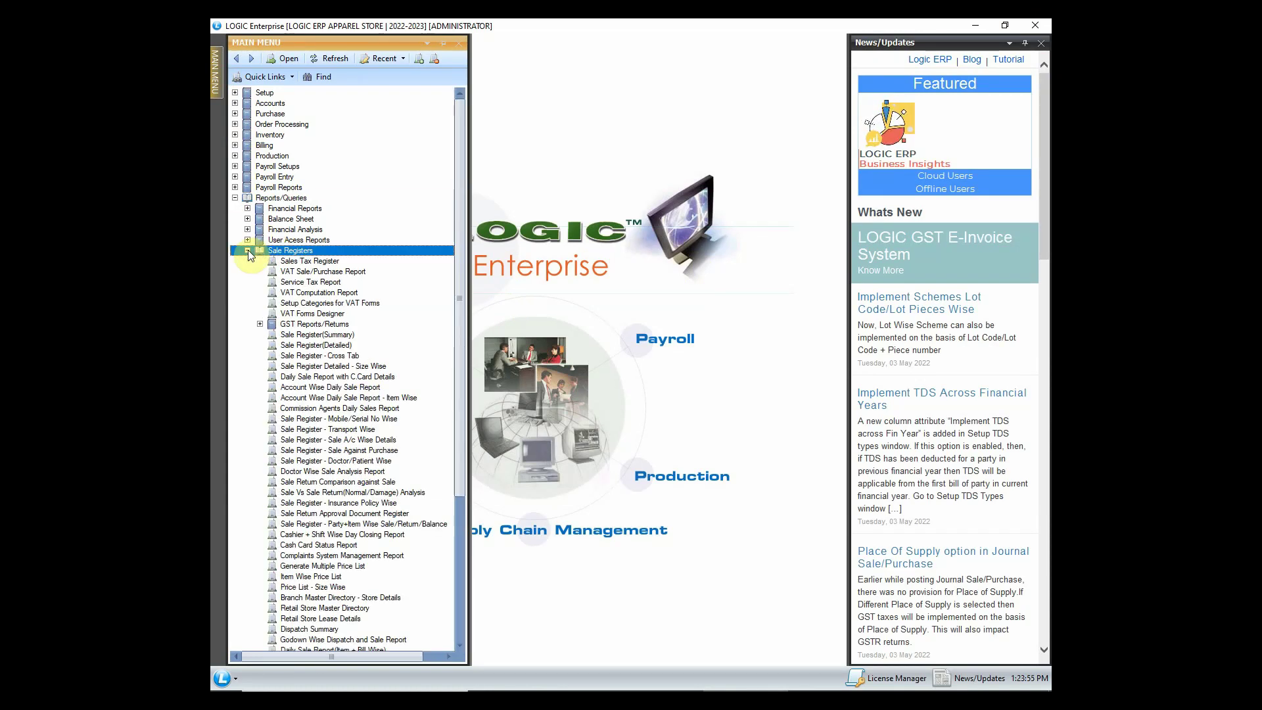
double_click(349, 389)
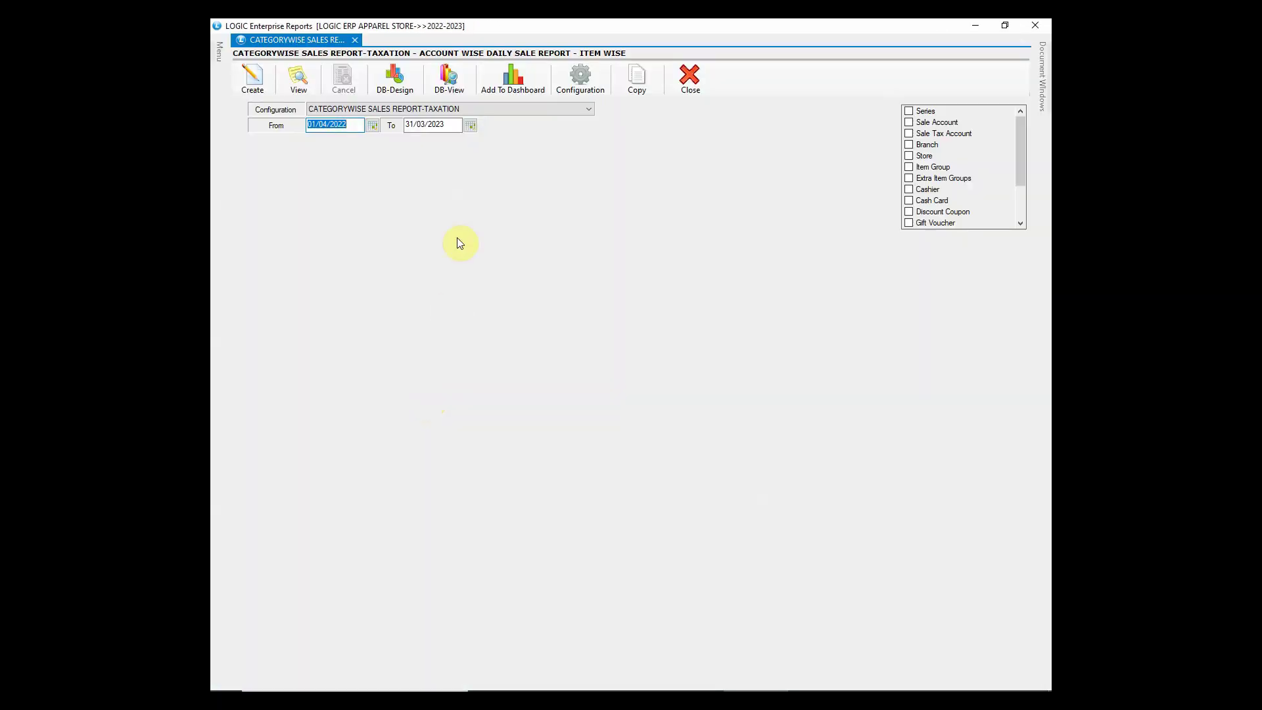
Step: Create the STORE WISE DAILY SALES REPORT-BILL/ITEM WISE, showing UPI 867.00 and ICICI 1783.00
left_click(454, 110)
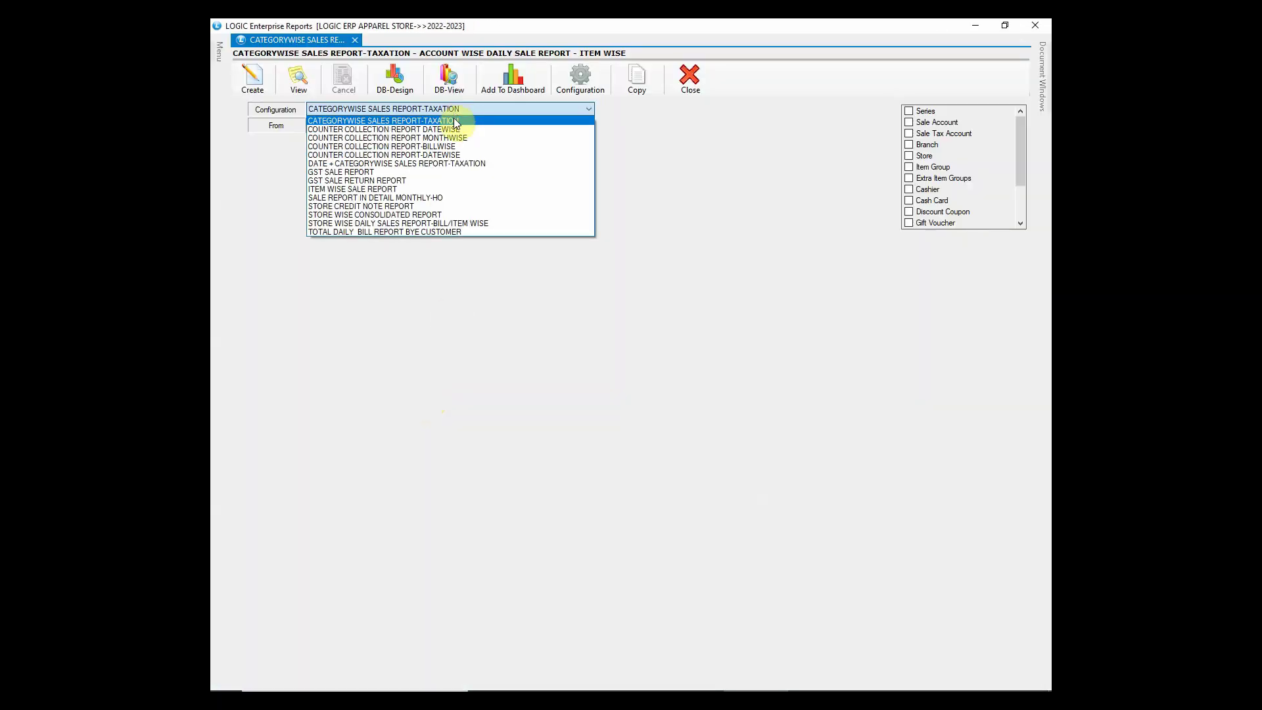
left_click(381, 146)
left_click(409, 223)
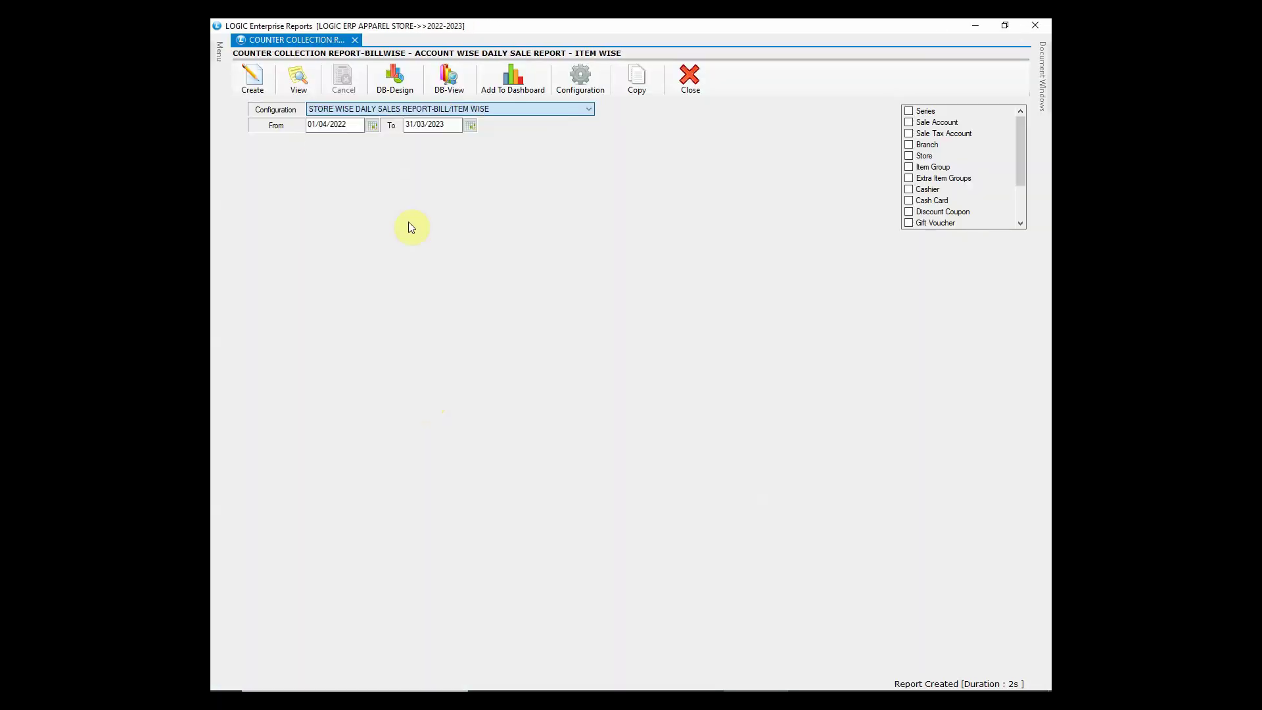
left_click(253, 80)
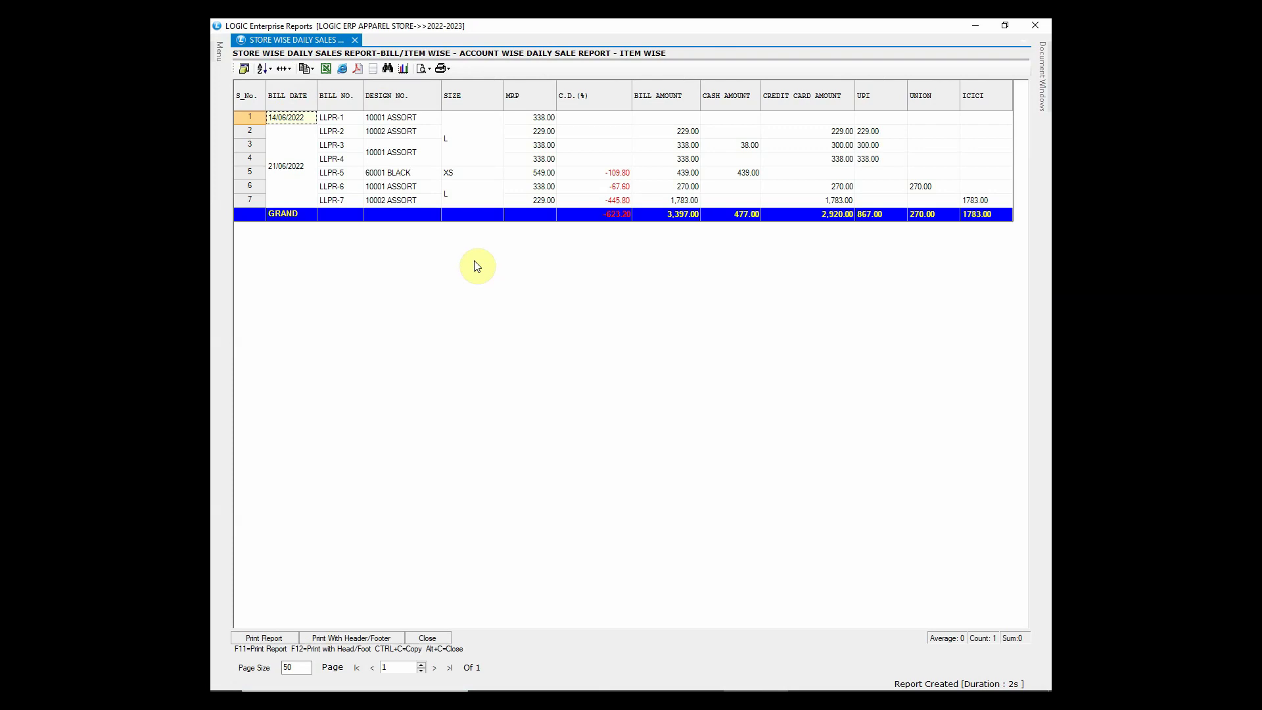
left_click(866, 133)
left_click(928, 187)
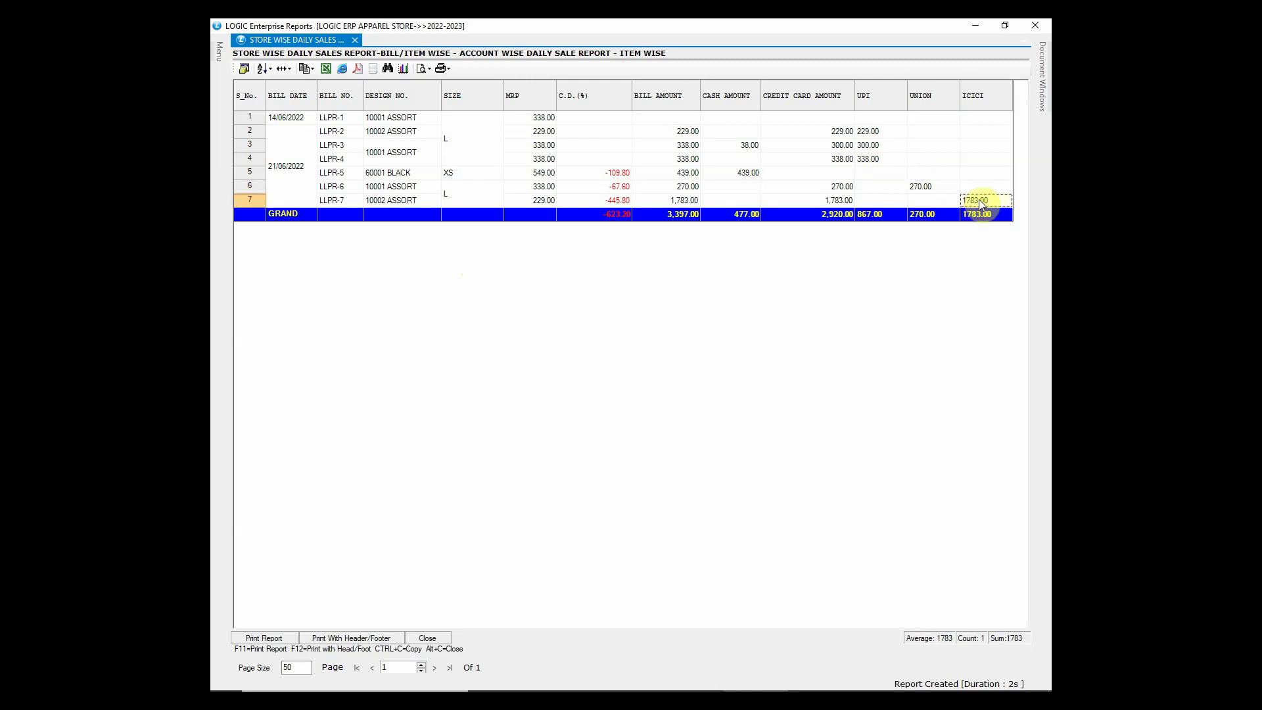